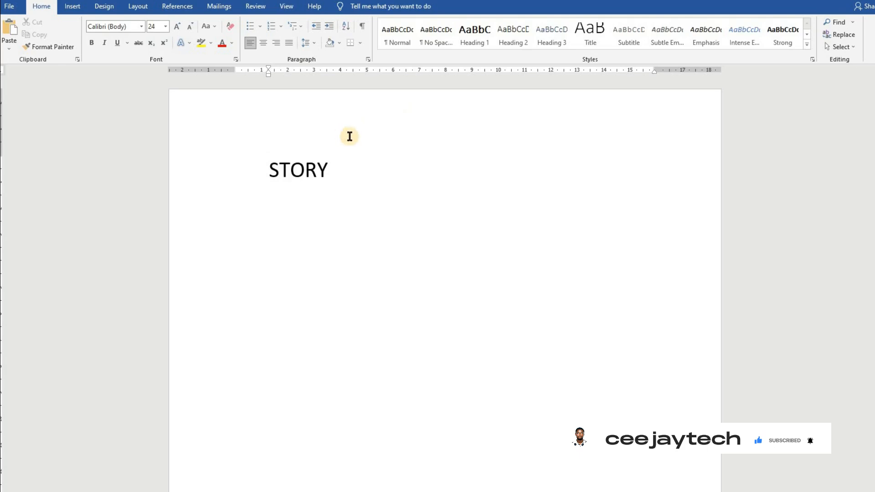
Select the STORY title and apply the Heading 2 style to it.
{"action": "left_click", "coordinate": [298, 177]}
{"action": "double_click", "coordinate": [298, 177]}
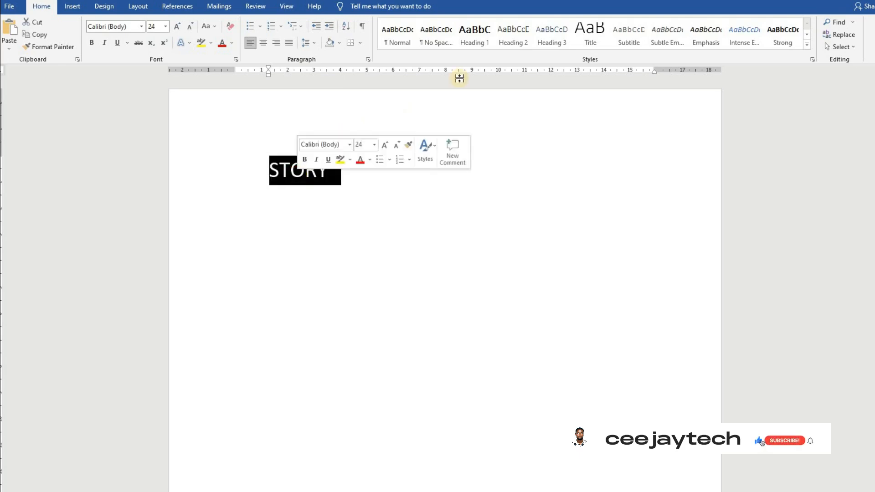
{"action": "left_click", "coordinate": [391, 36]}
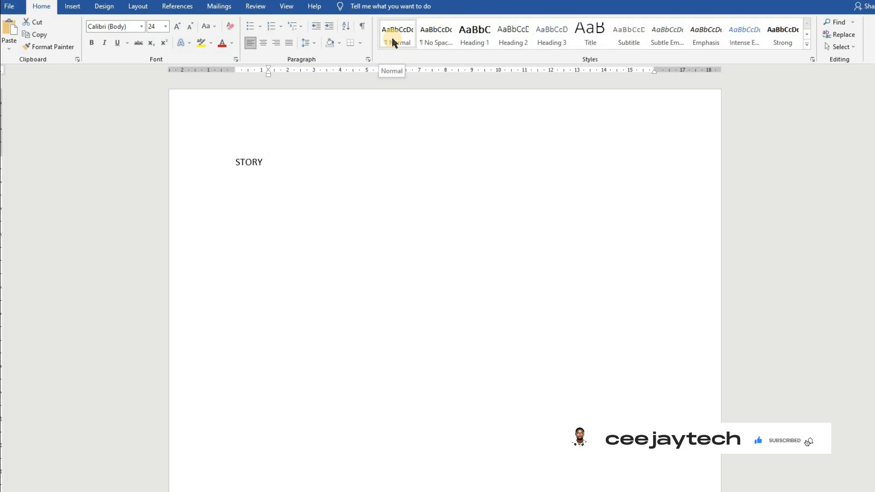
{"action": "left_click", "coordinate": [514, 39]}
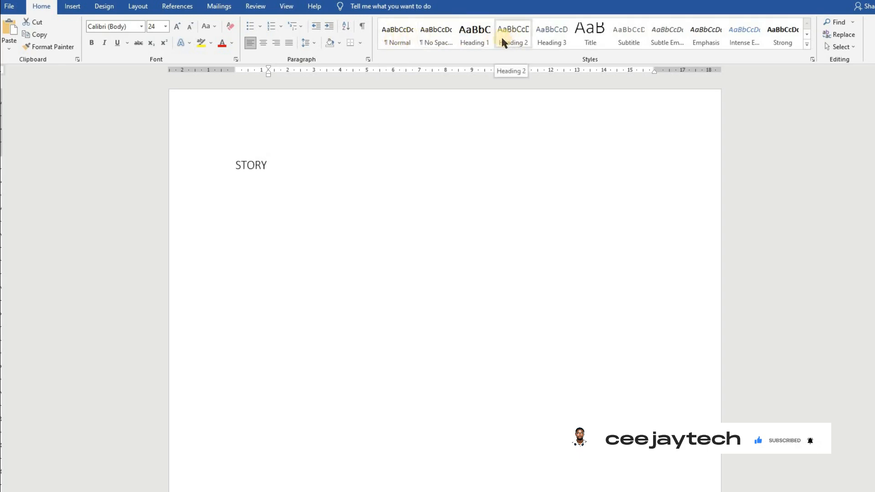
{"action": "left_click", "coordinate": [512, 43]}
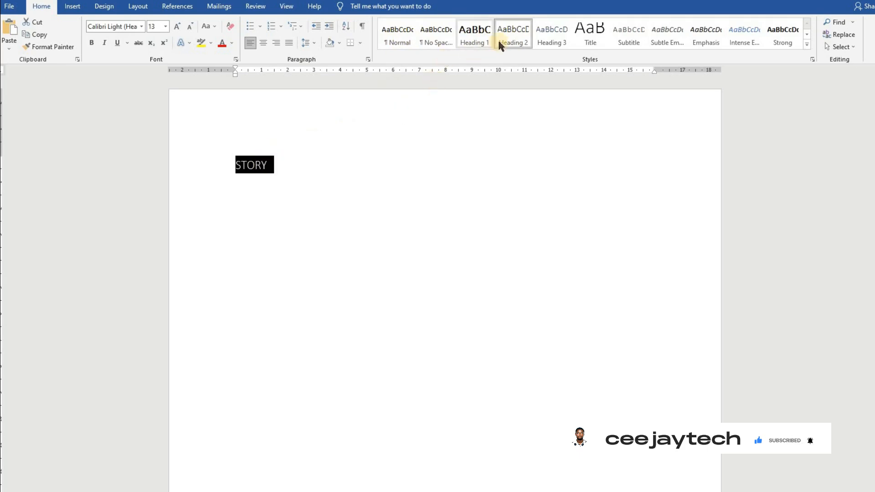
{"action": "right_click", "coordinate": [512, 31]}
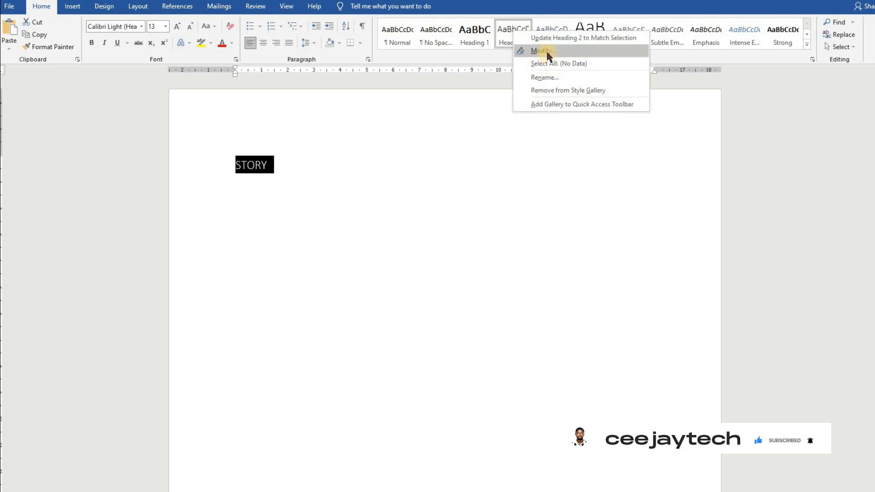
{"action": "left_click", "coordinate": [545, 51]}
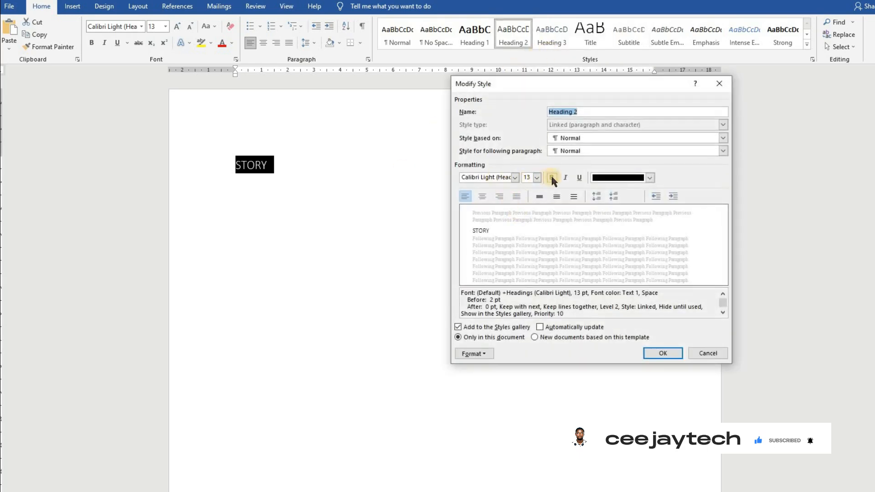
{"action": "left_click", "coordinate": [537, 178]}
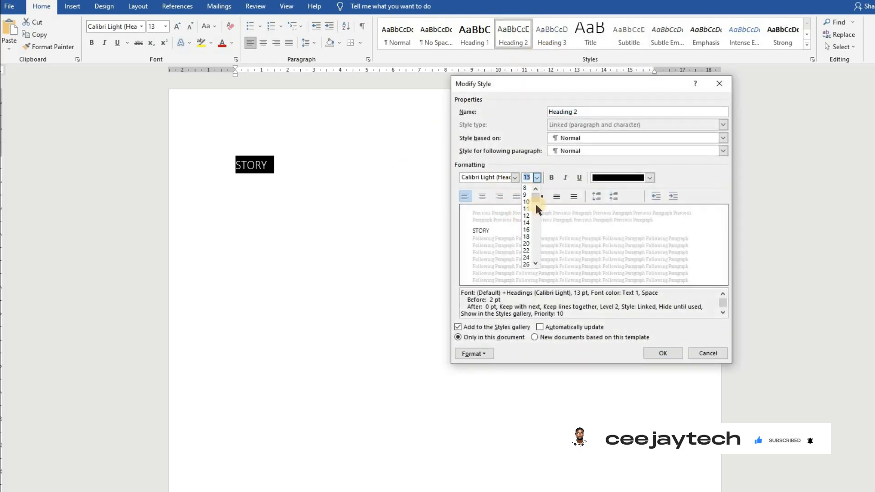
{"action": "left_click", "coordinate": [527, 244]}
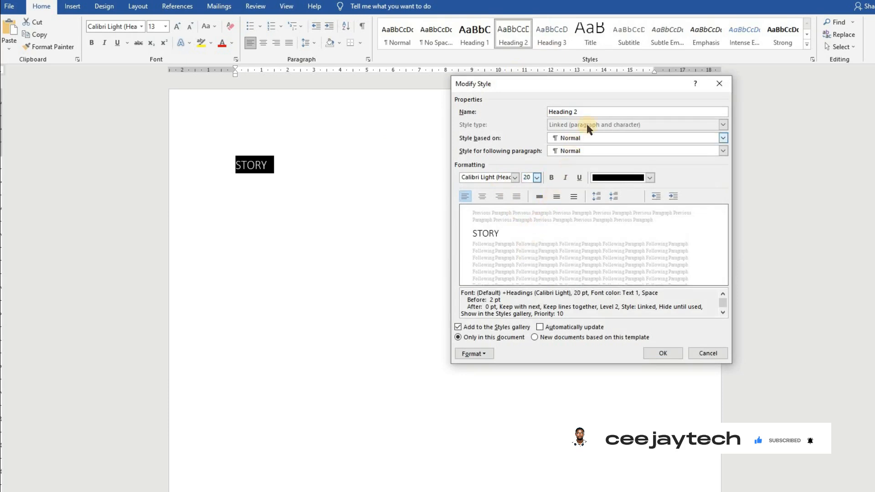
{"action": "left_click", "coordinate": [720, 84]}
Apply the Heading 1 style to the STORY title and modify that style's font size to 20 pt.
{"action": "left_click", "coordinate": [480, 39]}
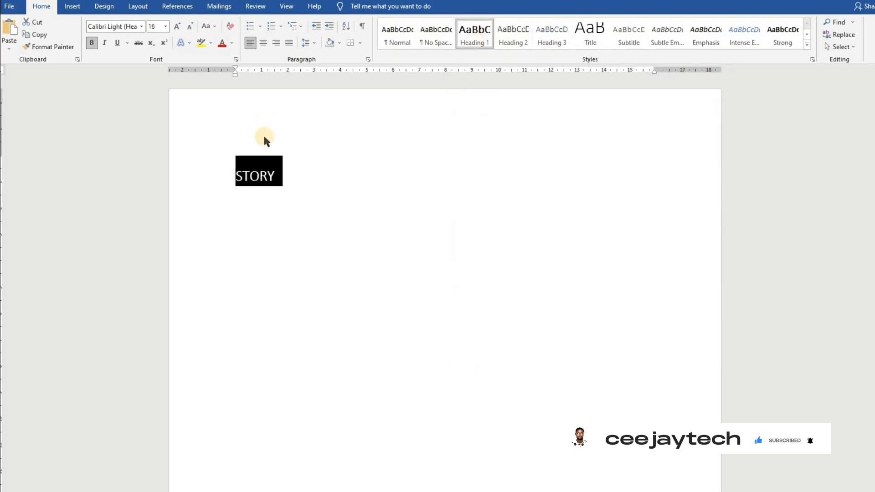
{"action": "right_click", "coordinate": [481, 34]}
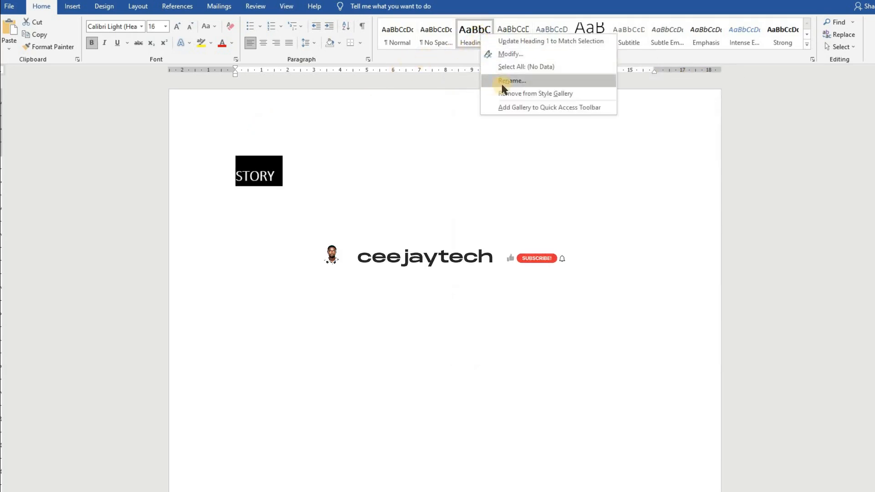
{"action": "left_click", "coordinate": [511, 53]}
{"action": "left_click", "coordinate": [537, 177]}
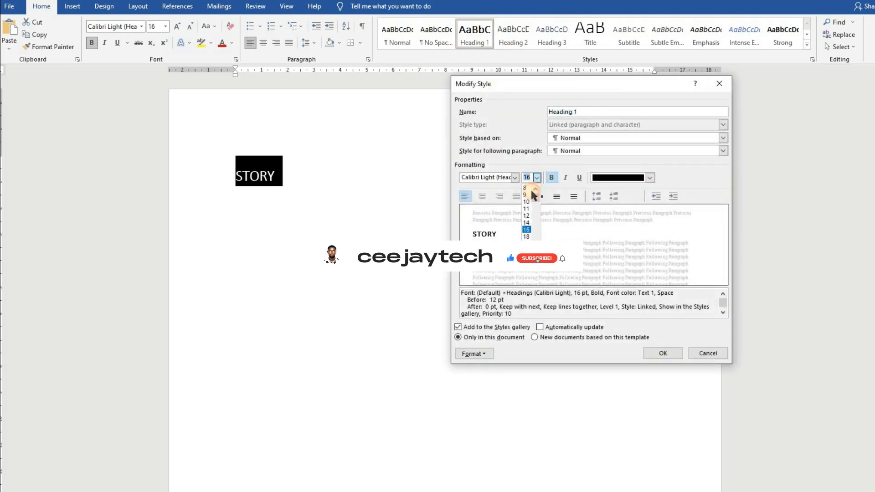
{"action": "left_click", "coordinate": [526, 243]}
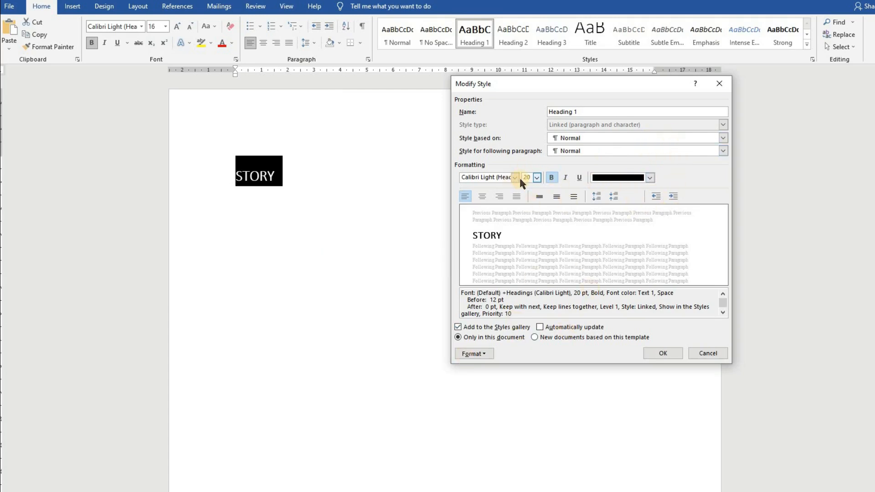
{"action": "left_click", "coordinate": [655, 353]}
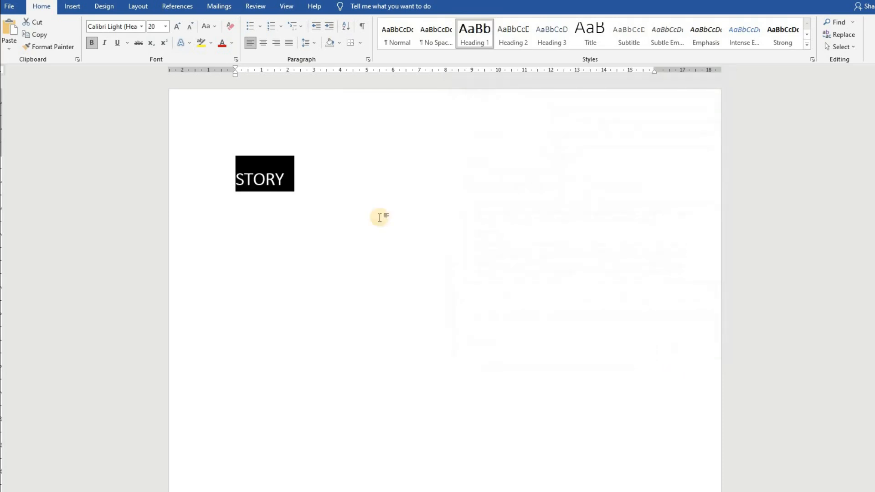
Modify the Heading 1 style so that its text is centered.
{"action": "right_click", "coordinate": [477, 36]}
{"action": "left_click", "coordinate": [516, 57]}
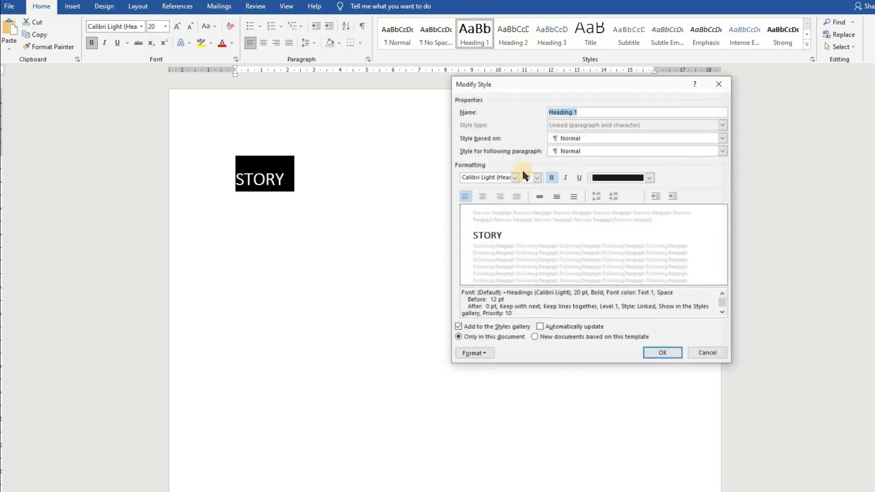
{"action": "left_click", "coordinate": [483, 196]}
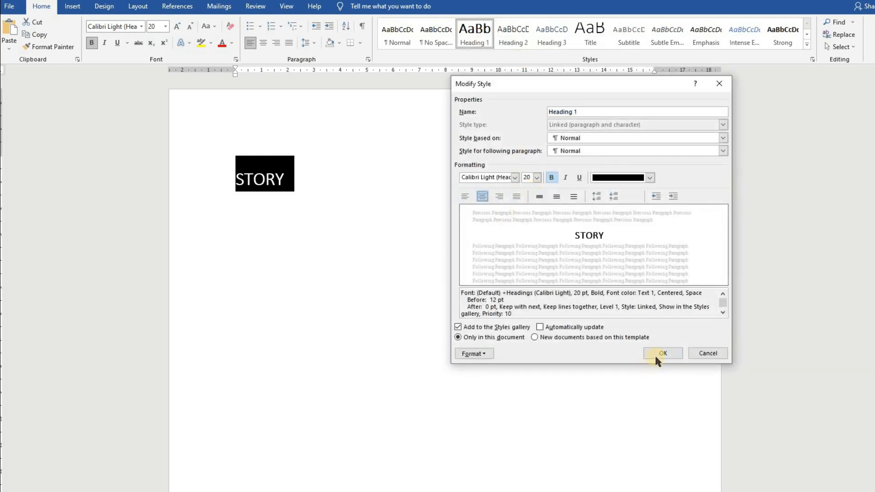
{"action": "left_click", "coordinate": [662, 354]}
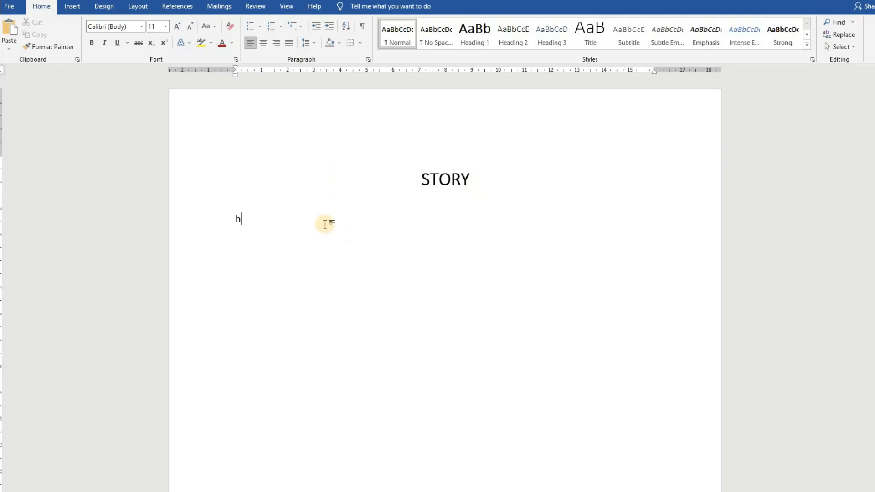
Enter the text "Heading 1" on the line below the STORY title.
{"action": "type", "text": "NG"}
{"action": "key", "text": "BackSpace"}
{"action": "key", "text": "BackSpace"}
{"action": "key", "text": "BackSpace"}
{"action": "key", "text": "BackSpace"}
{"action": "key", "text": "BackSpace"}
{"action": "key", "text": "BackSpace"}
{"action": "key", "text": "BackSpace"}
{"action": "type", "text": "HG"}
{"action": "key", "text": "BackSpace"}
{"action": "type", "text": "eading 1"}
Apply the Heading 2 style to the "Heading 1" line and modify the style to 14 pt with black Text 1 color.
{"action": "triple_click", "coordinate": [236, 214]}
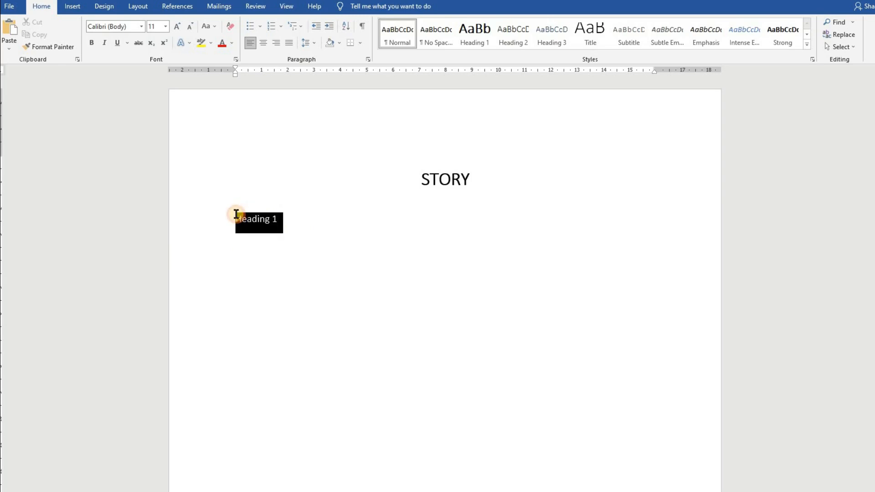
{"action": "left_click", "coordinate": [499, 33]}
{"action": "right_click", "coordinate": [499, 32]}
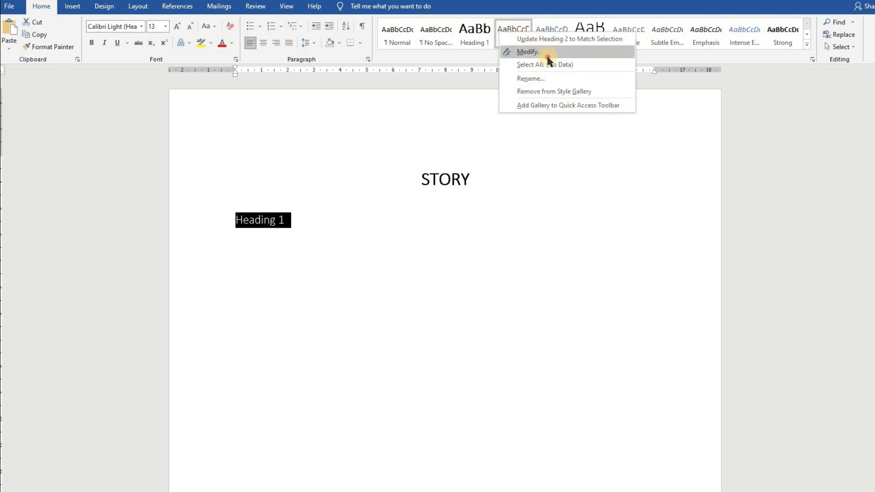
{"action": "left_click", "coordinate": [546, 52]}
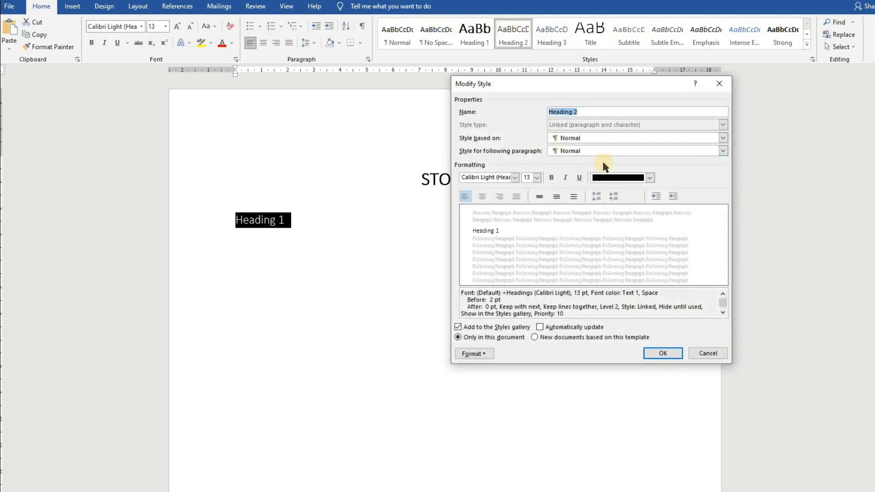
{"action": "left_click", "coordinate": [536, 178]}
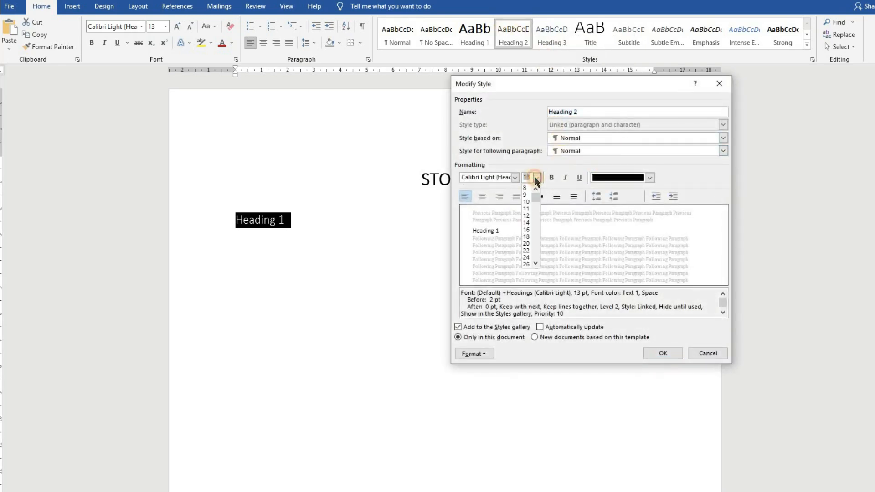
{"action": "left_click", "coordinate": [527, 223]}
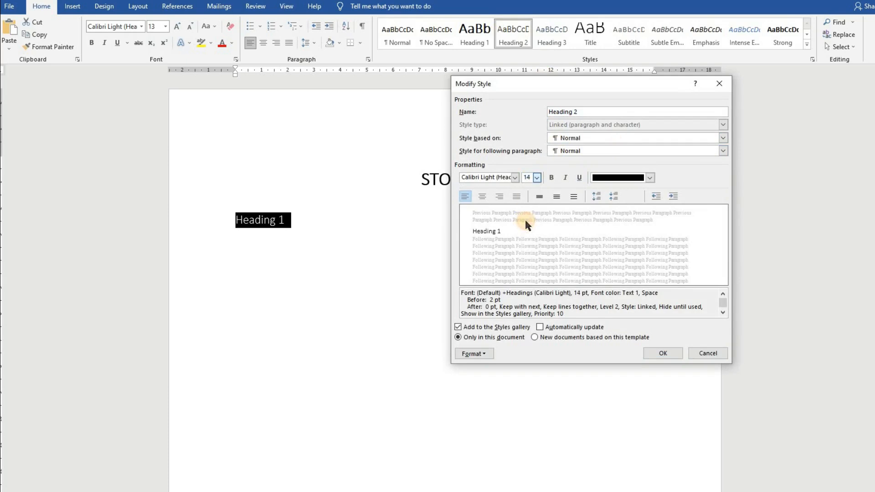
{"action": "left_click", "coordinate": [651, 177]}
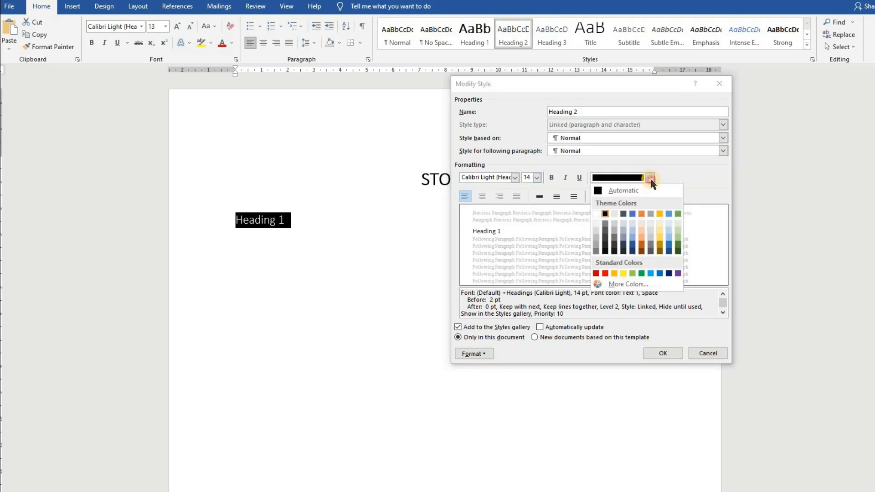
{"action": "left_click", "coordinate": [606, 215]}
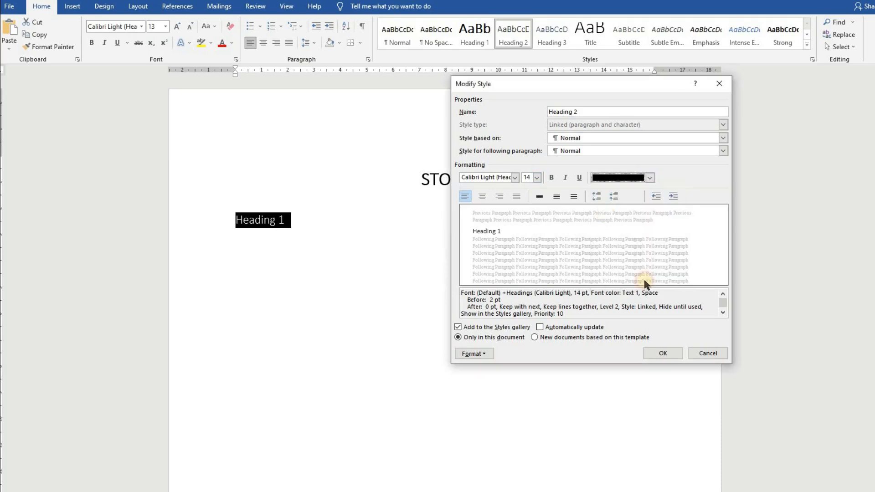
{"action": "left_click", "coordinate": [666, 350]}
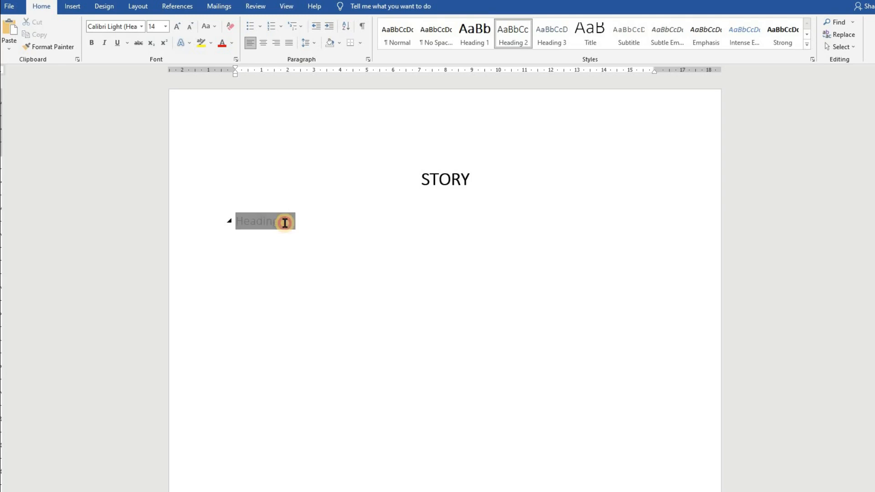
Modify the Heading 2 style to be underlined without bold, and start a new line below the "Heading 1" text.
{"action": "left_click", "coordinate": [301, 221]}
{"action": "left_click", "coordinate": [226, 220]}
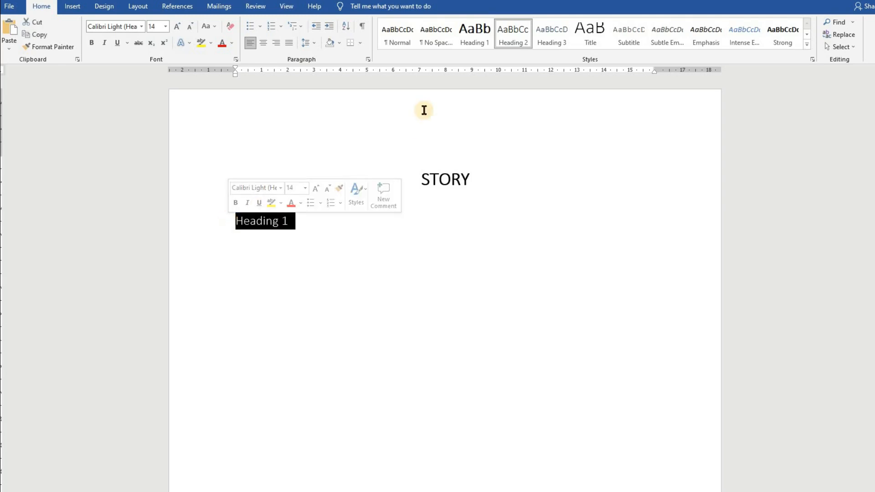
{"action": "right_click", "coordinate": [509, 38]}
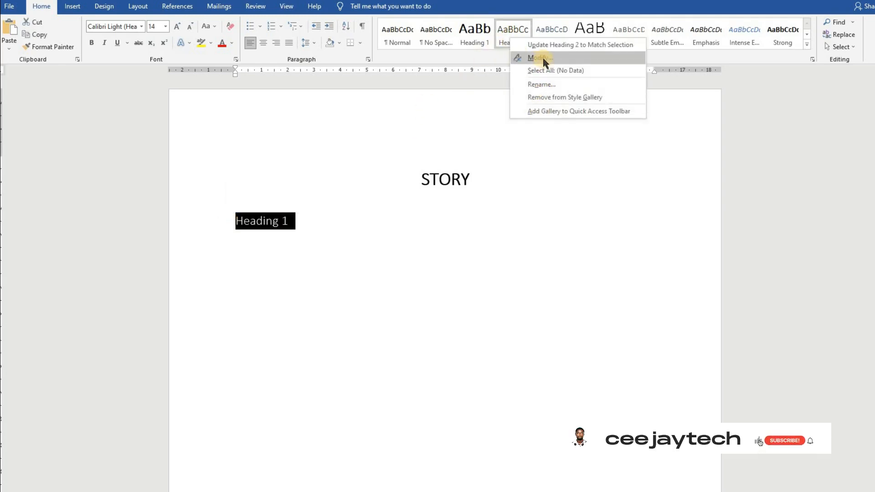
{"action": "left_click", "coordinate": [533, 58]}
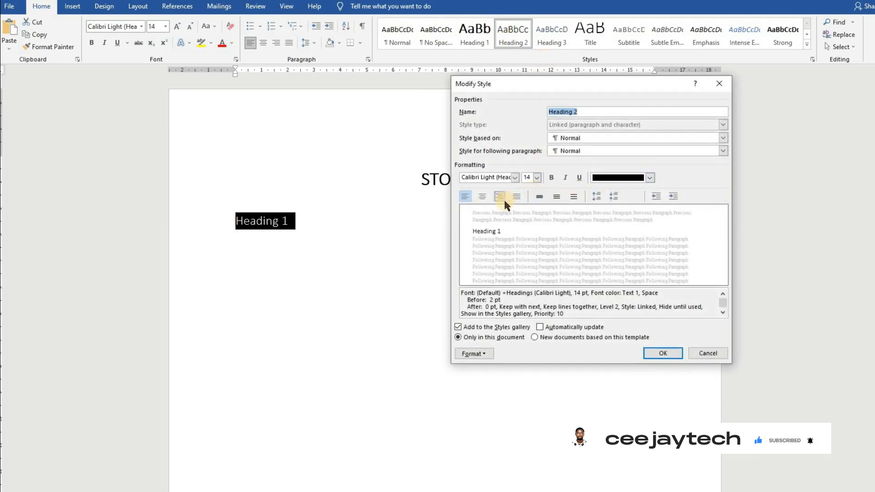
{"action": "left_click", "coordinate": [551, 178]}
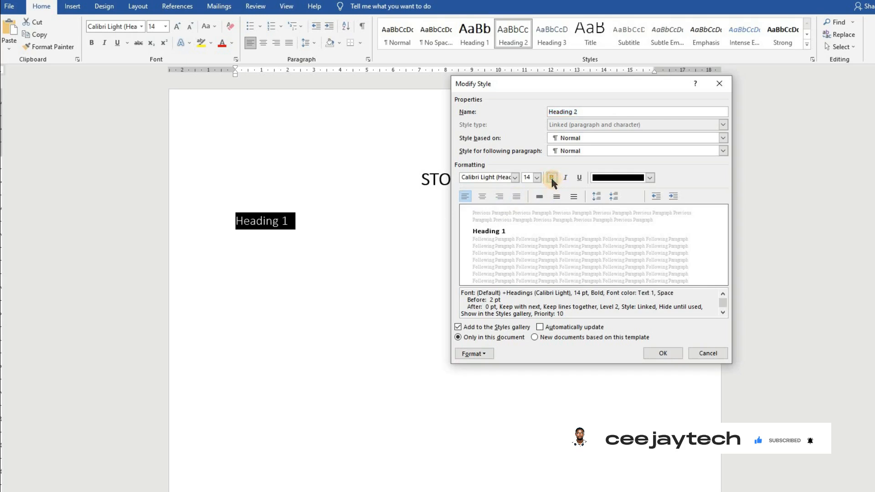
{"action": "left_click", "coordinate": [553, 179]}
{"action": "left_click", "coordinate": [578, 178]}
{"action": "left_click", "coordinate": [663, 353]}
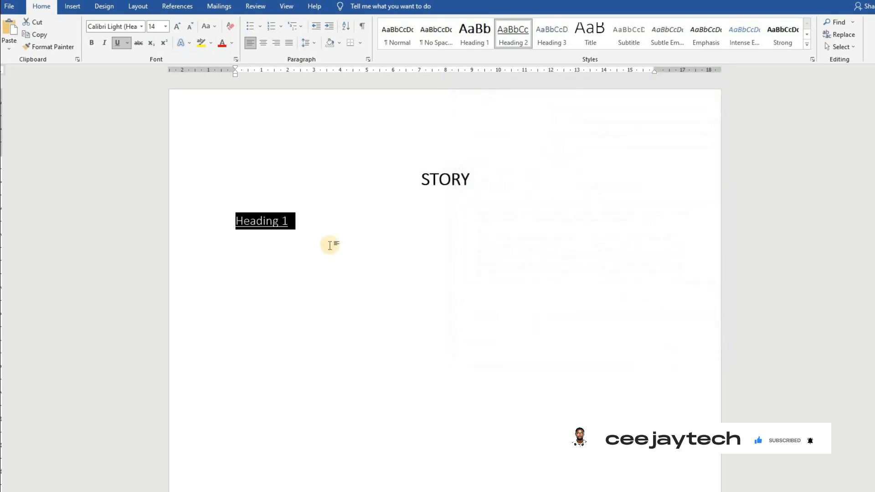
{"action": "left_click", "coordinate": [324, 222]}
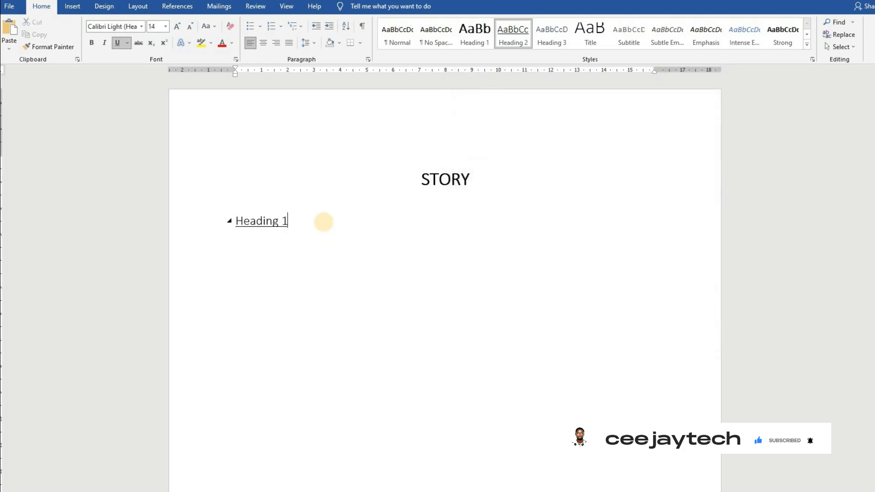
{"action": "key", "text": "Return"}
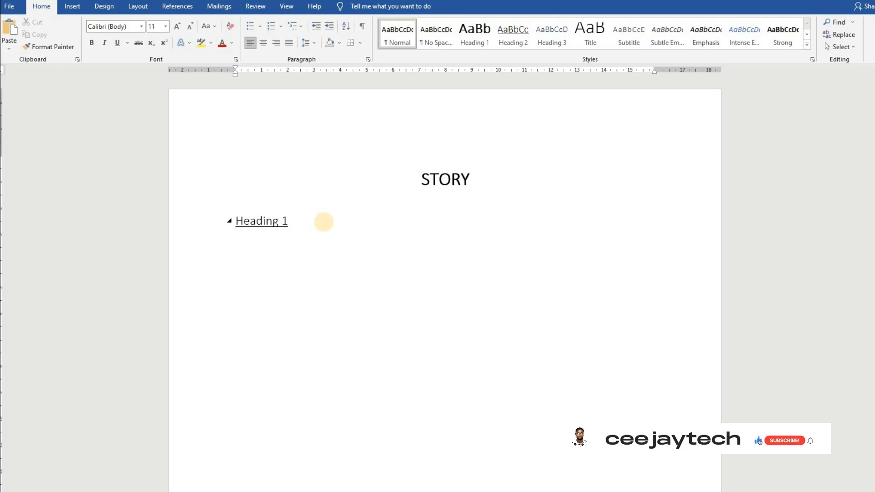
Try to generate placeholder text with lorem(2) in a bulleted item below the "Heading 1" line.
{"action": "type", "text": "* "}
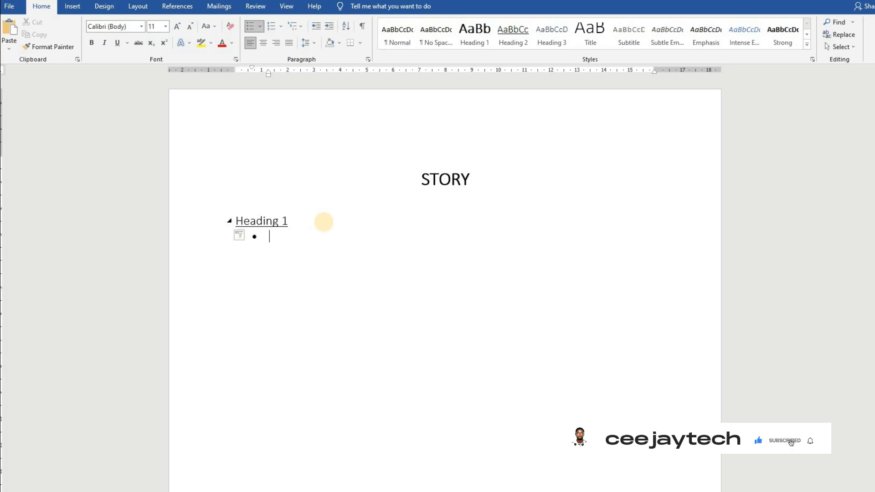
{"action": "type", "text": "lorem(2)"}
{"action": "key", "text": "Return"}
{"action": "key", "text": "BackSpace"}
{"action": "key", "text": "BackSpace"}
{"action": "key", "text": "BackSpace"}
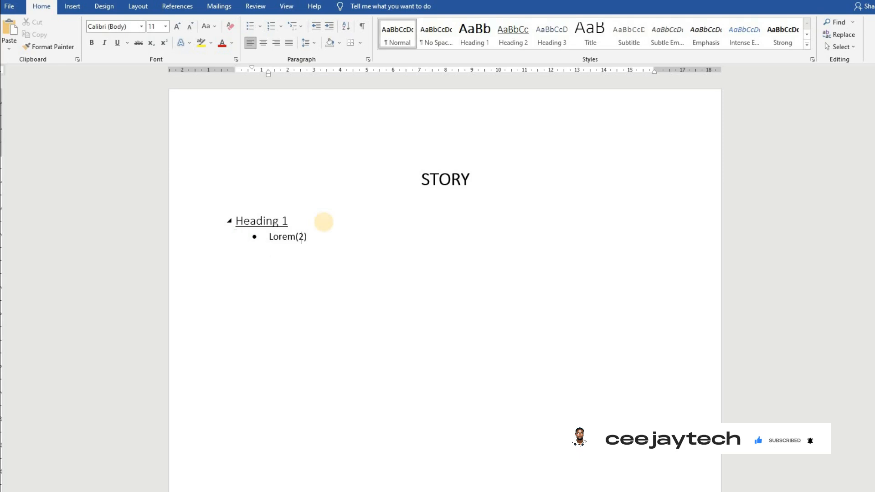
{"action": "type", "text": ")"}
{"action": "key", "text": "Return"}
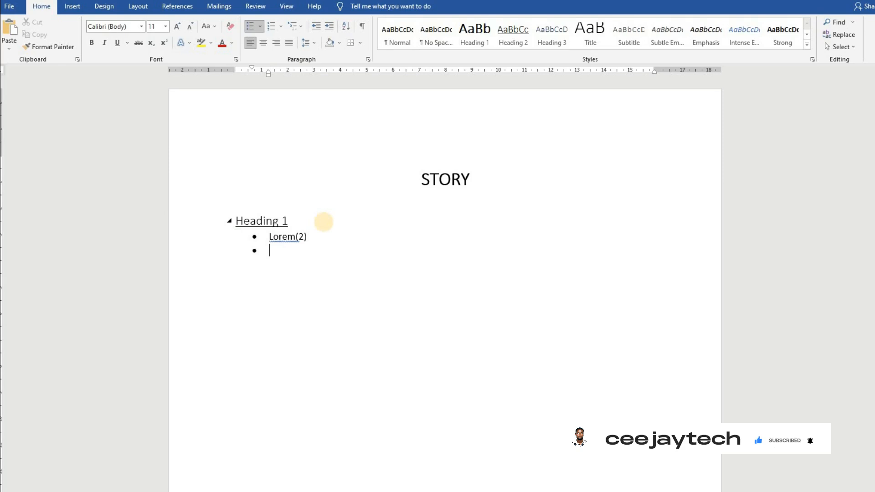
Delete the bulleted Lorem(2) entry and its bullet formatting below the "Heading 1" line.
{"action": "key", "text": "BackSpace"}
{"action": "key", "text": "BackSpace"}
{"action": "key", "text": "BackSpace"}
{"action": "key", "text": "BackSpace"}
{"action": "key", "text": "BackSpace"}
{"action": "key", "text": "BackSpace"}
{"action": "key", "text": "BackSpace"}
{"action": "key", "text": "BackSpace"}
{"action": "key", "text": "BackSpace"}
{"action": "key", "text": "BackSpace"}
{"action": "key", "text": "BackSpace"}
{"action": "key", "text": "BackSpace"}
{"action": "key", "text": "BackSpace"}
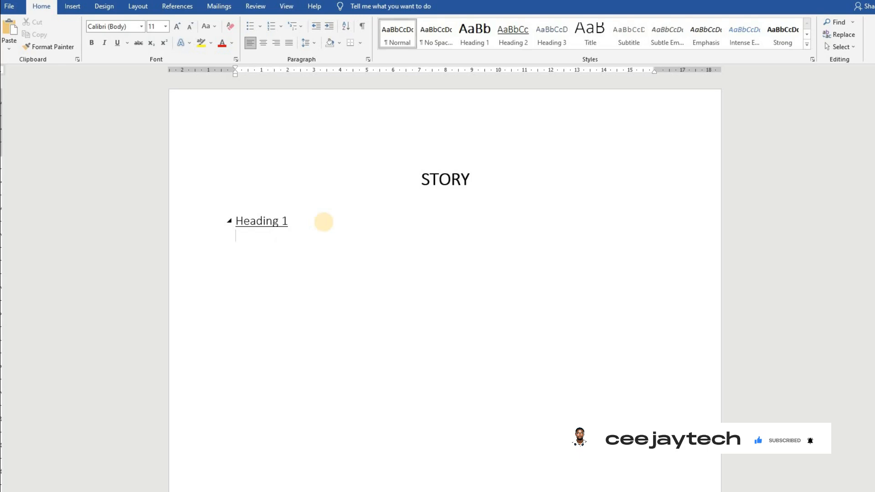
Generate two paragraphs of placeholder text with =lorem(2) on a new line below the "Heading 1" line.
{"action": "key", "text": "BackSpace"}
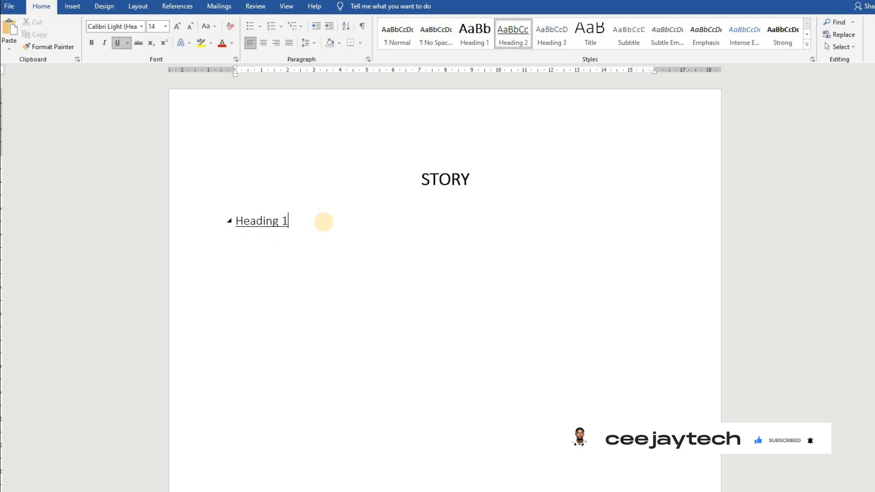
{"action": "key", "text": "Return"}
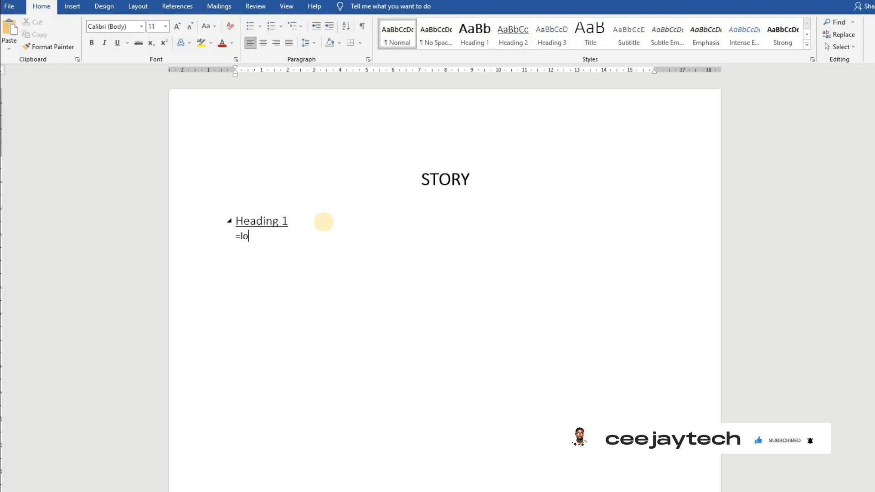
{"action": "type", "text": "=lorem()"}
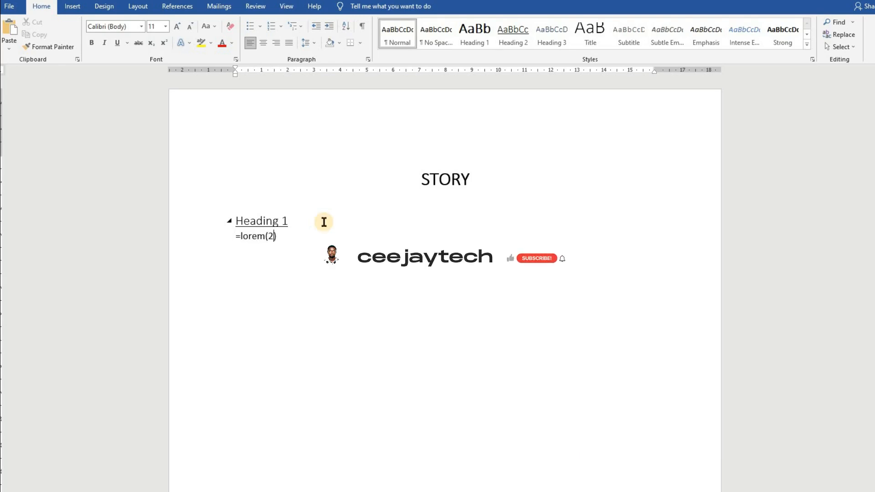
{"action": "key", "text": "Return"}
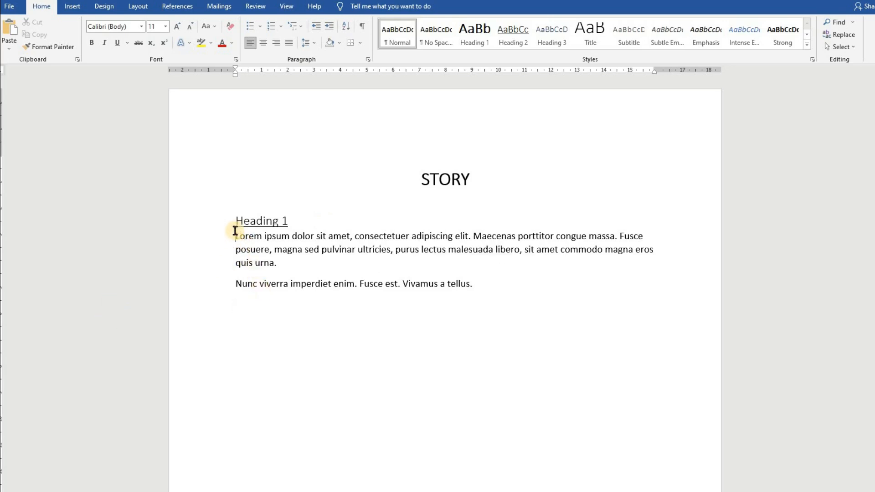
Turn the first Lorem ipsum paragraph into a bulleted item and delete the second paragraph, "Nunc viverra imperdiet enim.".
{"action": "type", "text": "*"}
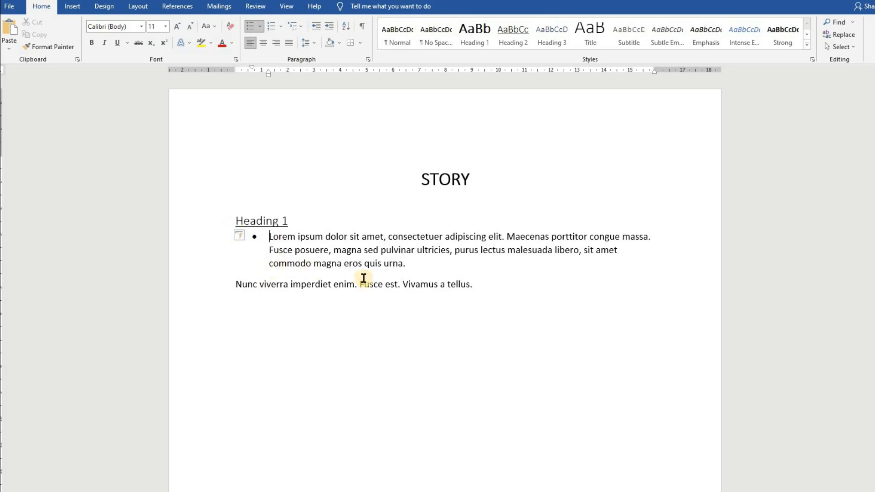
{"action": "left_click", "coordinate": [476, 283]}
{"action": "left_click", "coordinate": [238, 283], "text": "shift"}
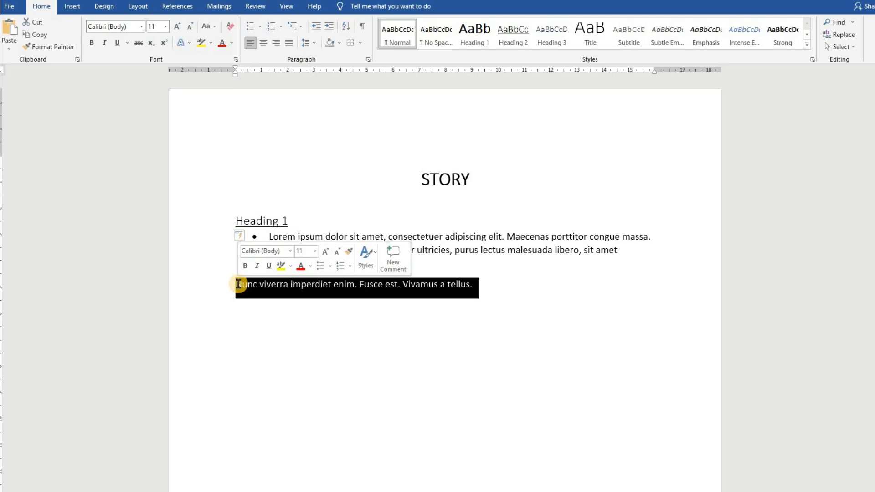
{"action": "key", "text": "Delete"}
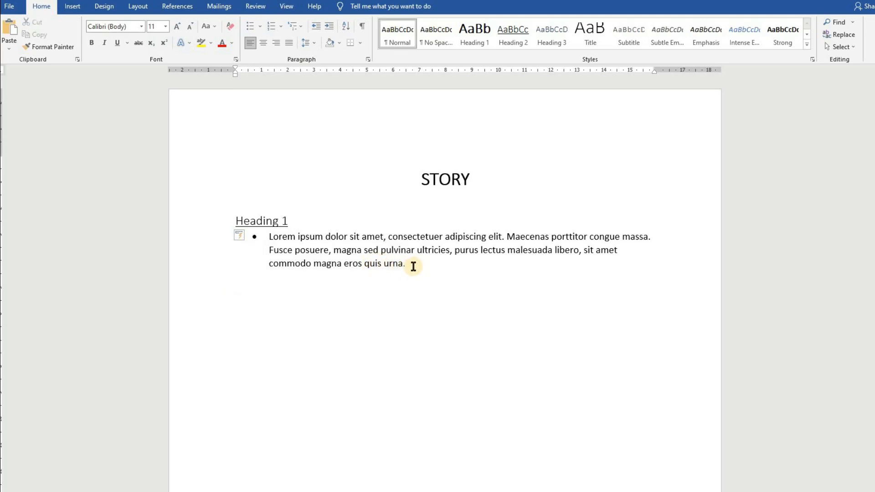
Copy the "Heading 1" line with its bulleted paragraph, paste it below, and rename the copied heading as "Heading 2".
{"action": "left_click_drag", "start_coordinate": [413, 268], "coordinate": [226, 226]}
{"action": "key", "text": "ctrl+c"}
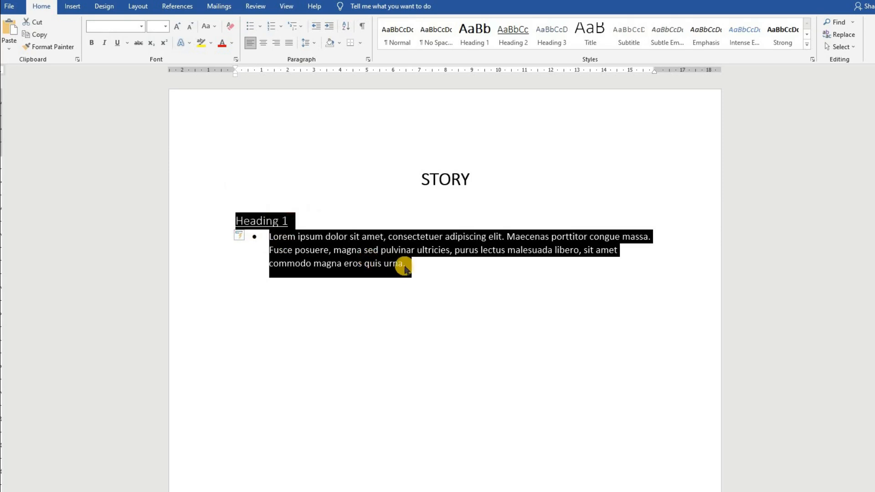
{"action": "left_click", "coordinate": [348, 293]}
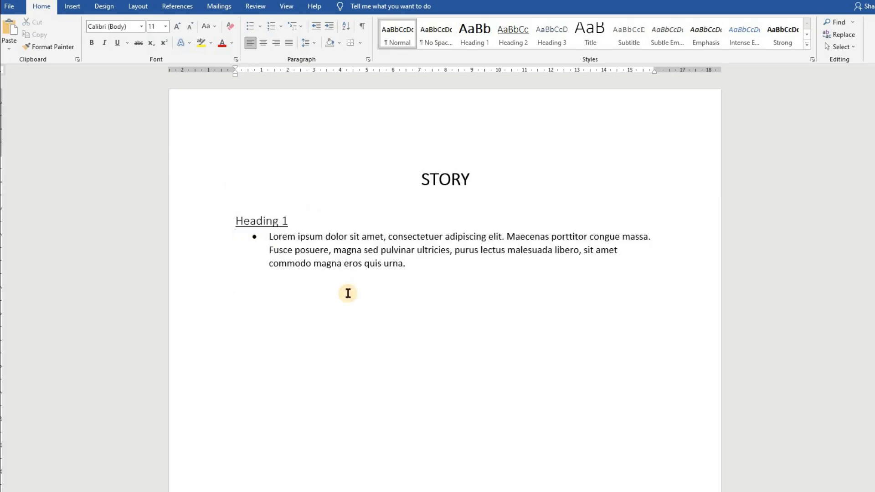
{"action": "key", "text": "ctrl+v"}
{"action": "left_click", "coordinate": [294, 287]}
{"action": "key", "text": "BackSpace"}
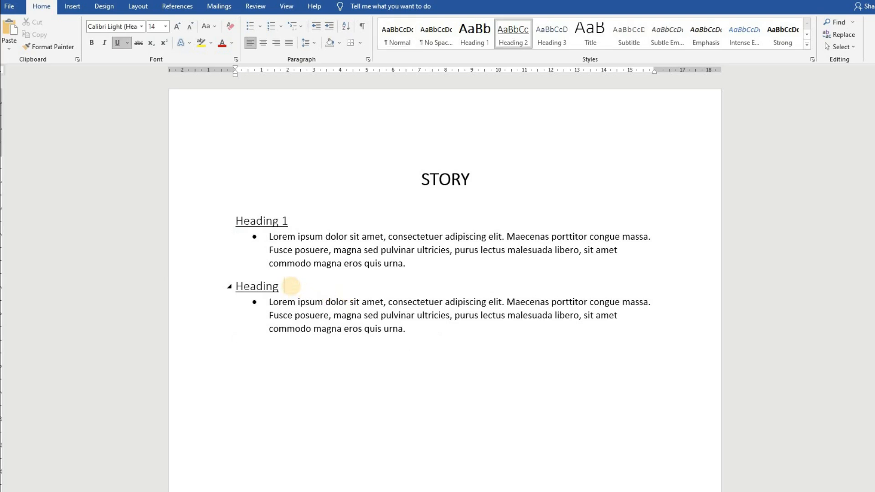
Paste another copy of the section on an unbulleted line below the "Heading 2" section and rename its heading as "Heading 3".
{"action": "left_click", "coordinate": [415, 330]}
{"action": "key", "text": "Return"}
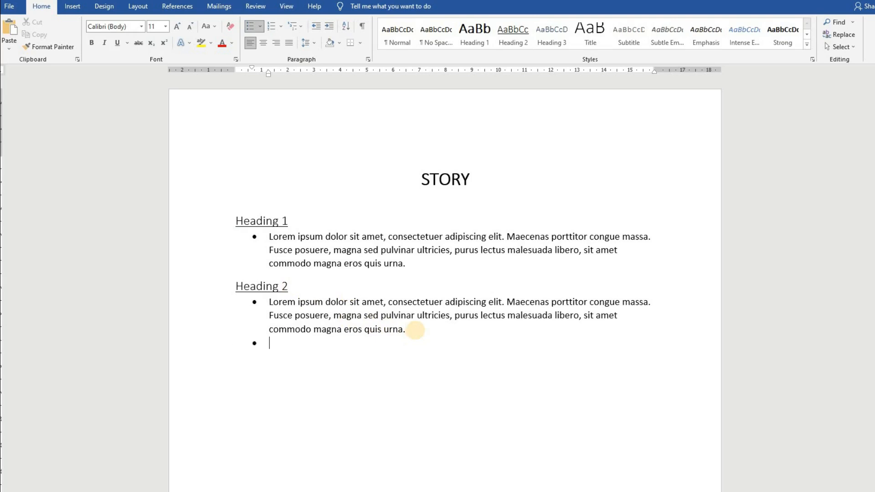
{"action": "key", "text": "BackSpace"}
{"action": "key", "text": "BackSpace"}
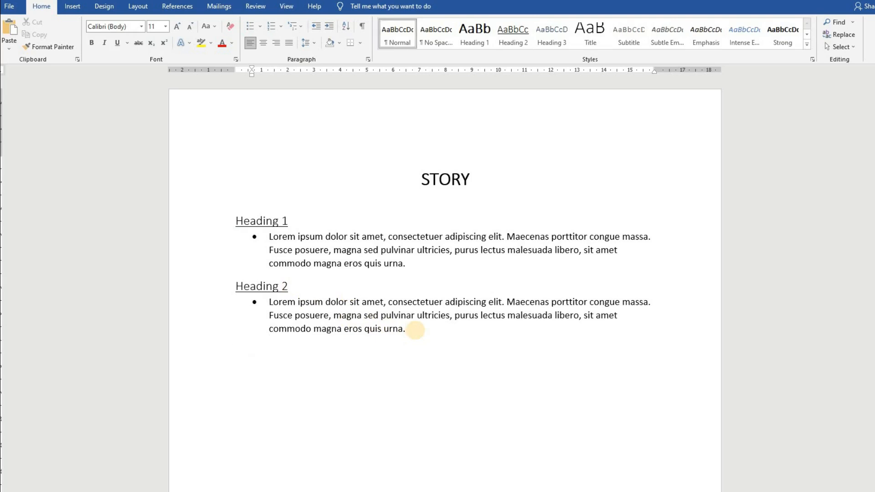
{"action": "key", "text": "BackSpace"}
{"action": "key", "text": "ctrl+v"}
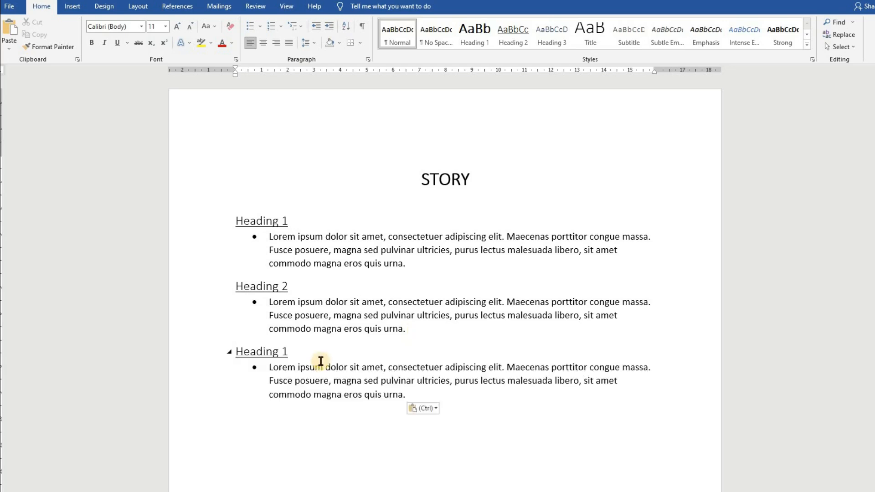
{"action": "left_click", "coordinate": [285, 351]}
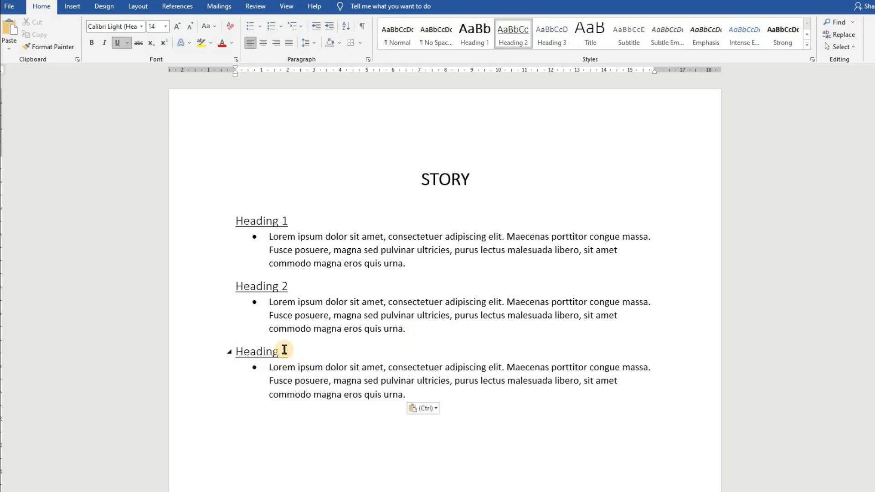
{"action": "key", "text": "BackSpace"}
{"action": "type", "text": "3"}
{"action": "scroll", "coordinate": [285, 349], "scroll_direction": "down", "scroll_amount": 3}
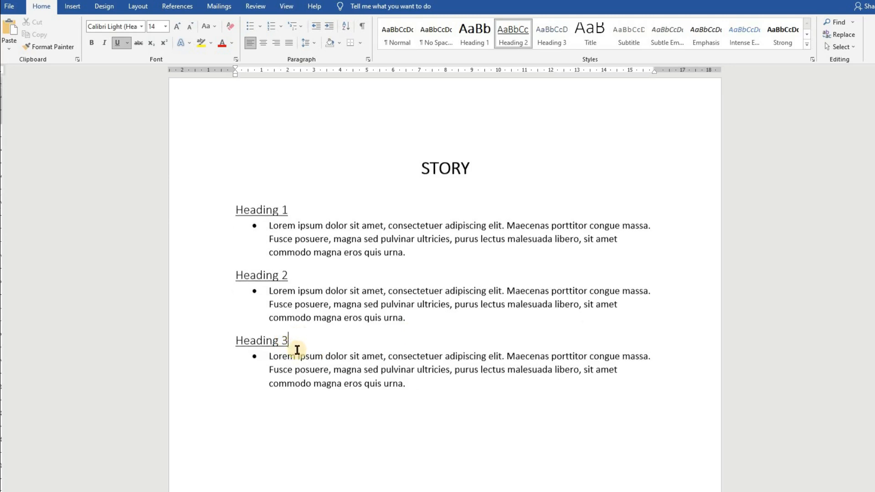
Copy the three heading sections with their bulleted paragraphs and paste them twice on an unbulleted line below the "Heading 3" section.
{"action": "left_click_drag", "start_coordinate": [424, 304], "coordinate": [213, 132]}
{"action": "key", "text": "ctrl+c"}
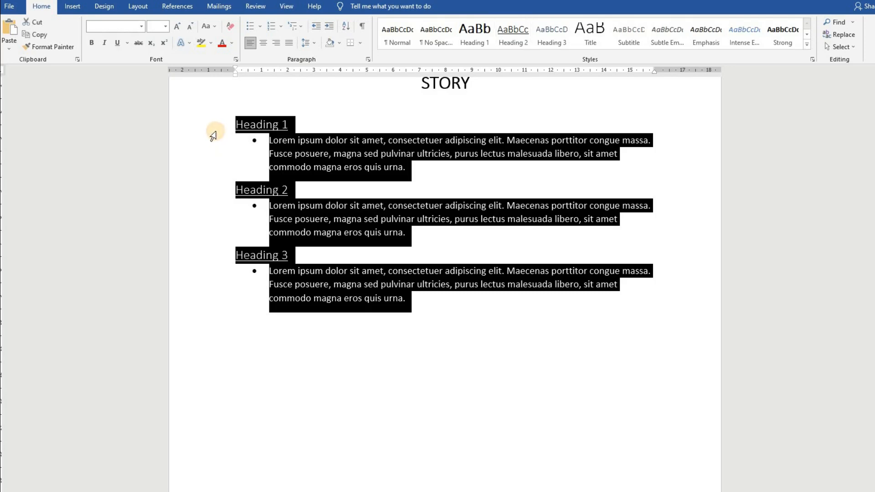
{"action": "left_click", "coordinate": [329, 312]}
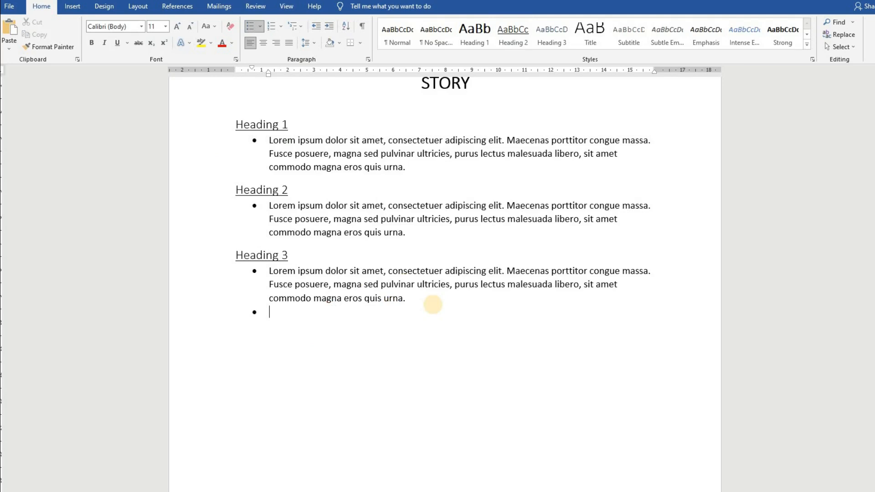
{"action": "key", "text": "BackSpace"}
{"action": "key", "text": "BackSpace"}
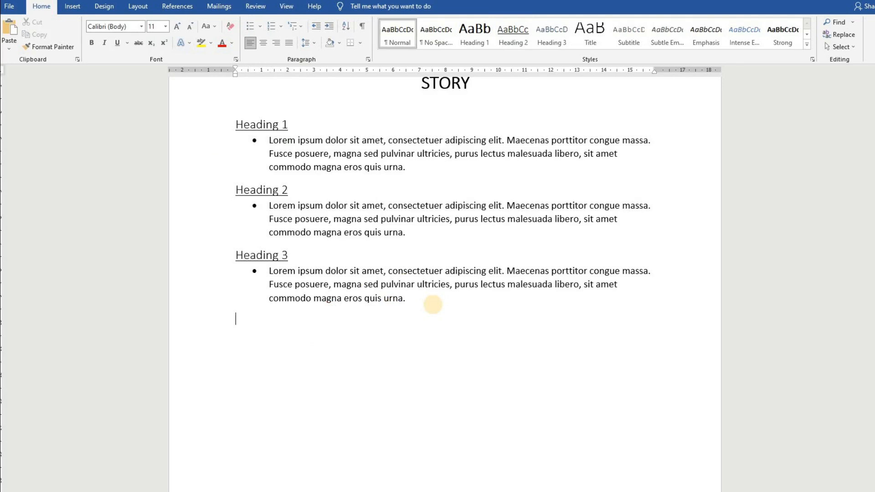
{"action": "key", "text": "ctrl+v"}
{"action": "scroll", "coordinate": [432, 304], "scroll_direction": "down", "scroll_amount": 5}
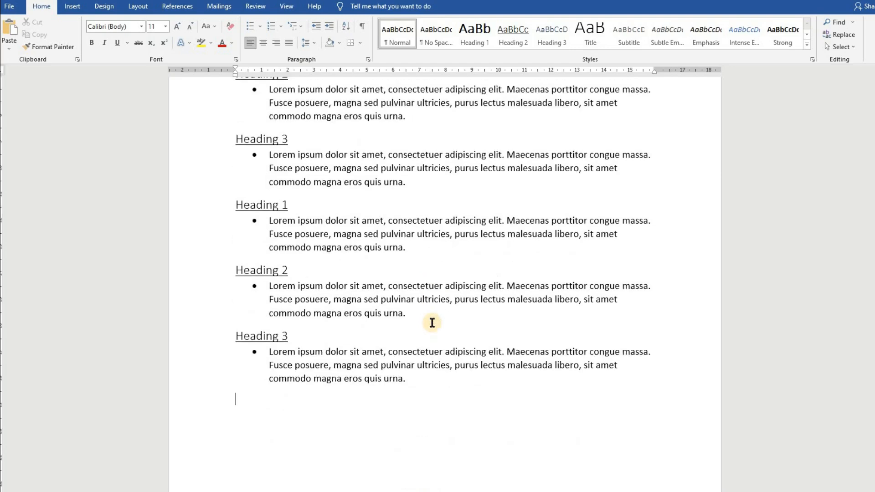
{"action": "scroll", "coordinate": [432, 325], "scroll_direction": "up", "scroll_amount": 6}
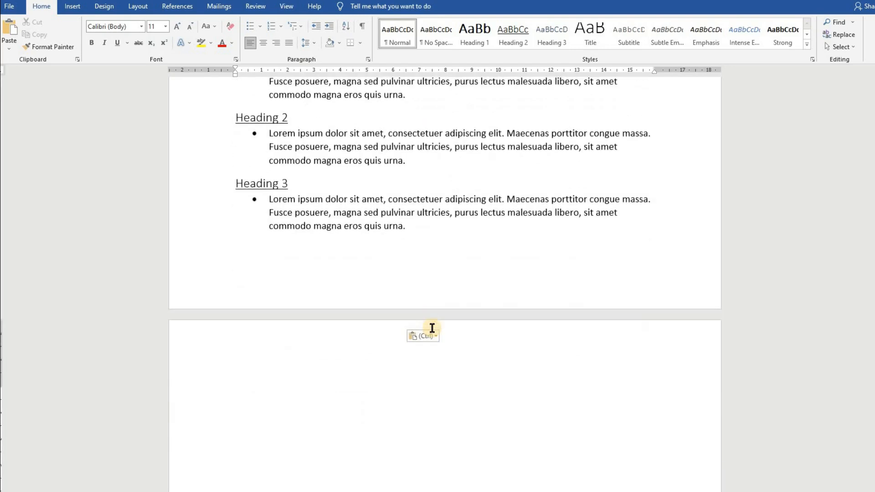
{"action": "scroll", "coordinate": [432, 337], "scroll_direction": "up", "scroll_amount": 2}
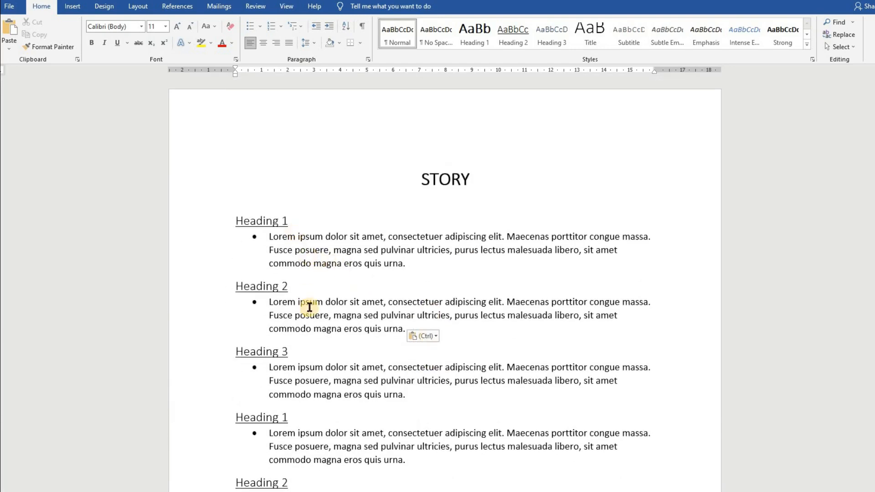
Renumber the headings of the first pasted set as "Heading 4", "Heading 5" and "Heading 6".
{"action": "scroll", "coordinate": [302, 307], "scroll_direction": "down", "scroll_amount": 5}
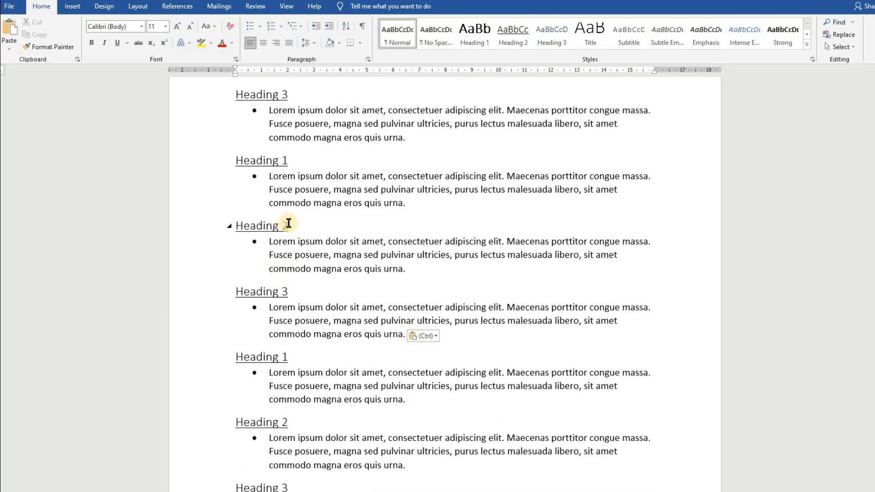
{"action": "left_click", "coordinate": [287, 159]}
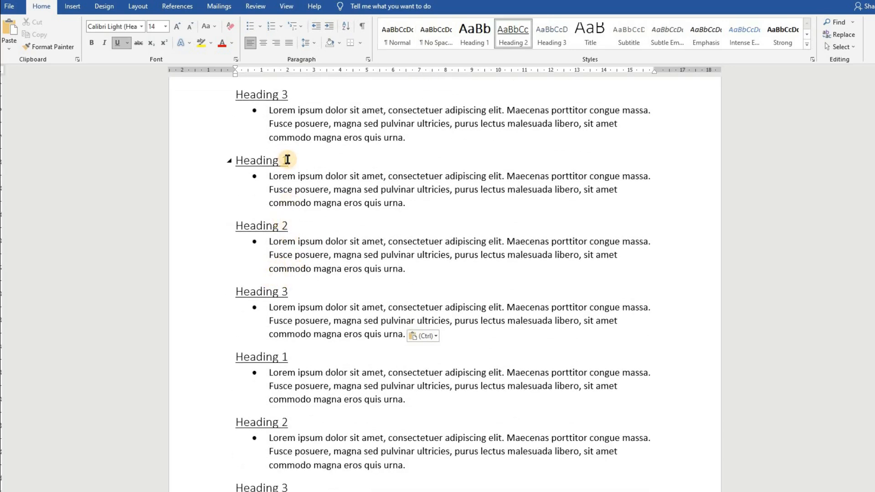
{"action": "key", "text": "BackSpace"}
{"action": "key", "text": "Down"}
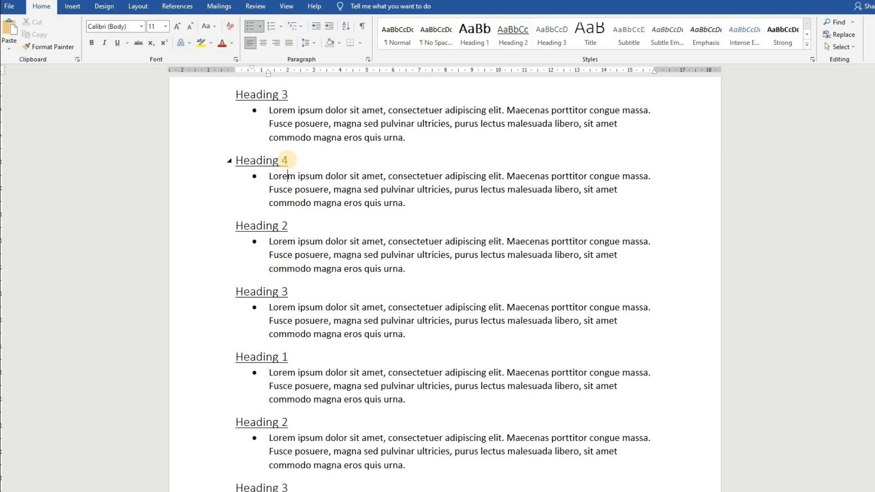
{"action": "key", "text": "Down"}
{"action": "key", "text": "Down"}
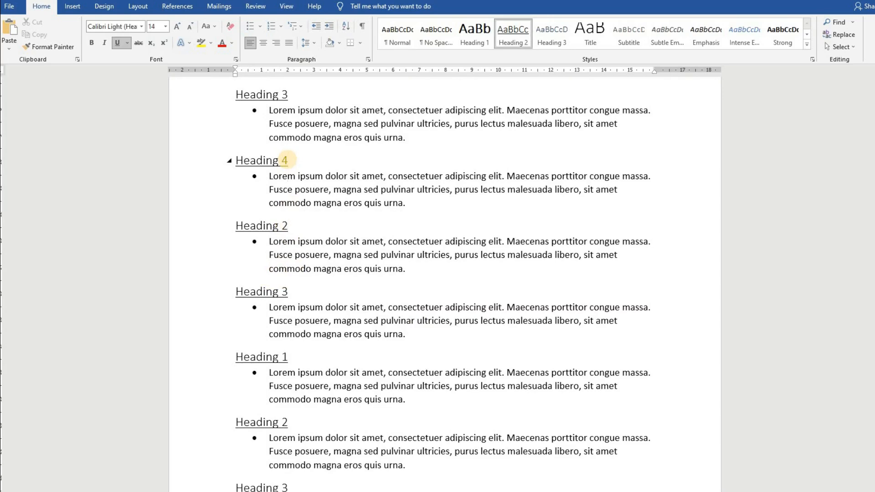
{"action": "key", "text": "Down"}
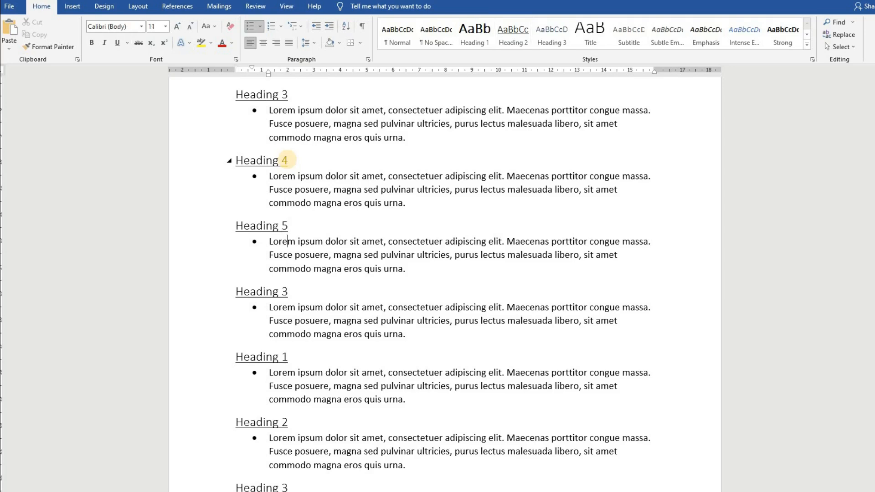
{"action": "key", "text": "Down"}
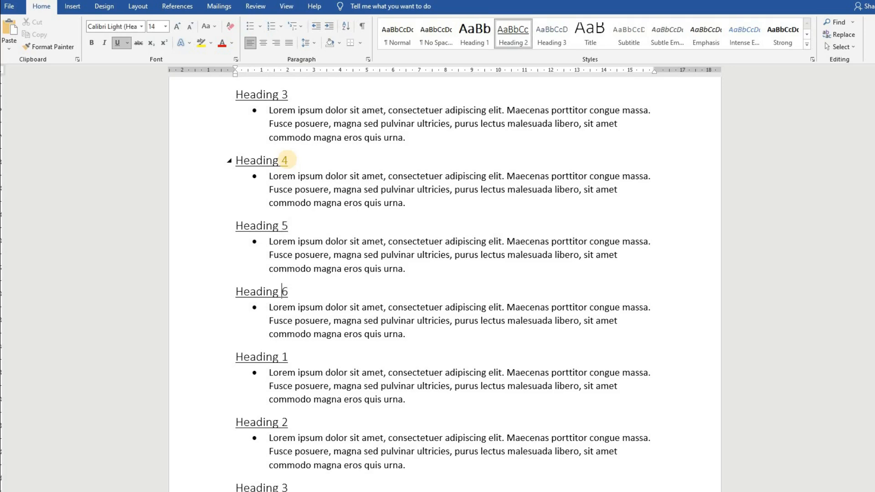
Renumber the headings of the last pasted set as "Heading 7", "Heading 8" and "Heading 9".
{"action": "scroll", "coordinate": [285, 160], "scroll_direction": "down", "scroll_amount": 3}
{"action": "left_click", "coordinate": [288, 259]}
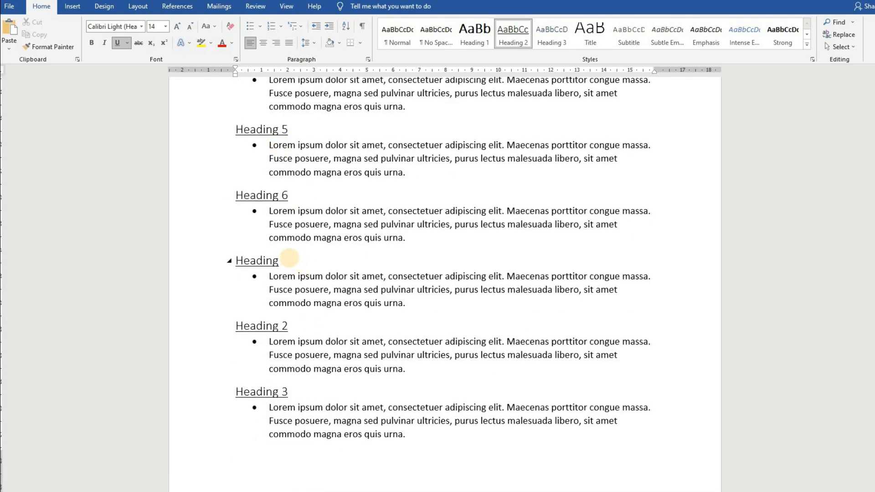
{"action": "scroll", "coordinate": [286, 326], "scroll_direction": "down", "scroll_amount": 2}
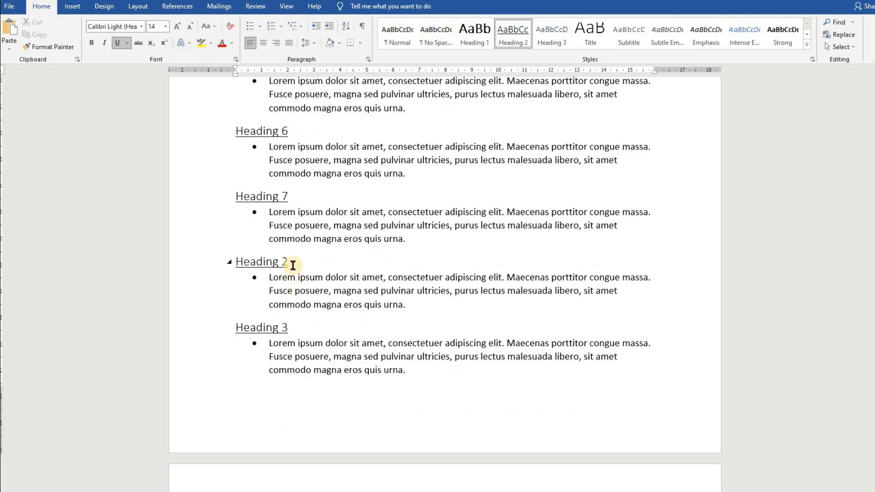
{"action": "left_click", "coordinate": [288, 261]}
{"action": "key", "text": "BackSpace"}
{"action": "type", "text": "8"}
{"action": "left_click", "coordinate": [292, 327]}
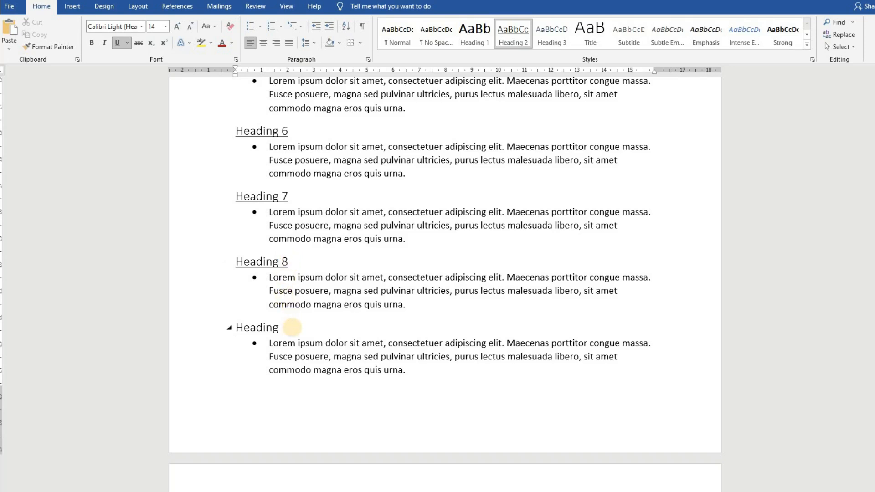
{"action": "type", "text": "9"}
Review the whole document from the STORY title through the "Heading 9" section.
{"action": "scroll", "coordinate": [318, 315], "scroll_direction": "up", "scroll_amount": 10}
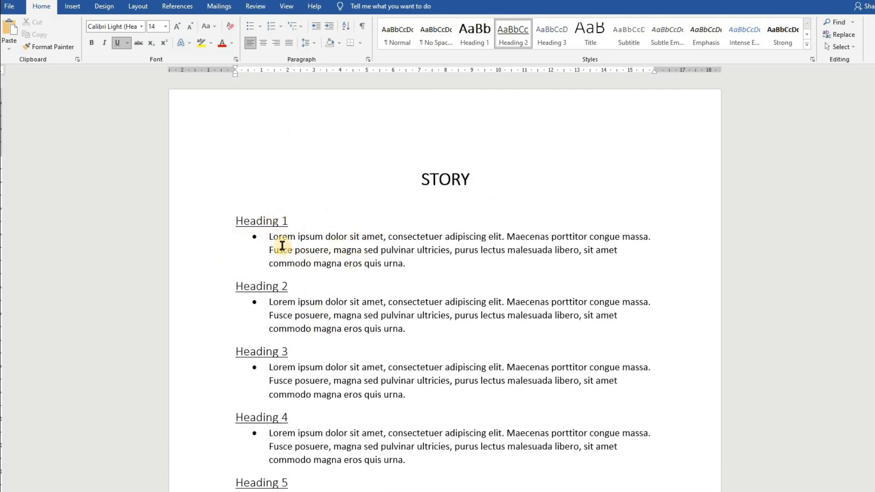
{"action": "scroll", "coordinate": [283, 247], "scroll_direction": "down", "scroll_amount": 1}
{"action": "scroll", "coordinate": [289, 252], "scroll_direction": "down", "scroll_amount": 5}
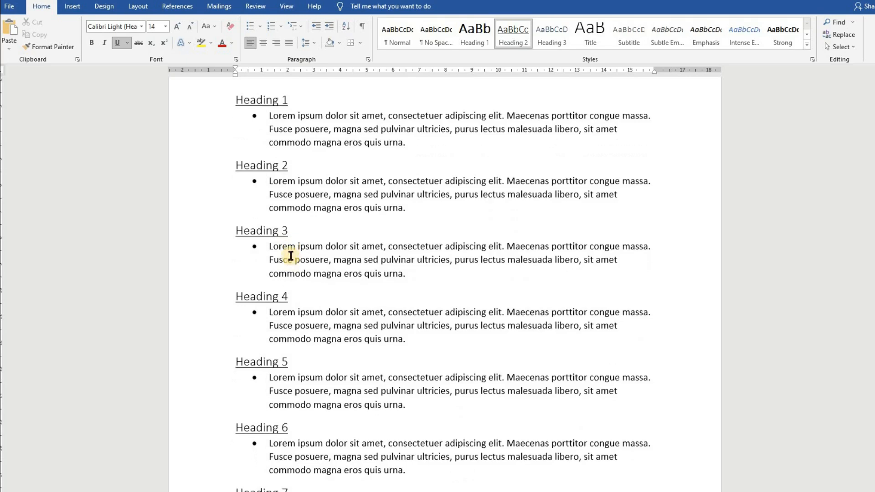
{"action": "scroll", "coordinate": [310, 295], "scroll_direction": "down", "scroll_amount": 6}
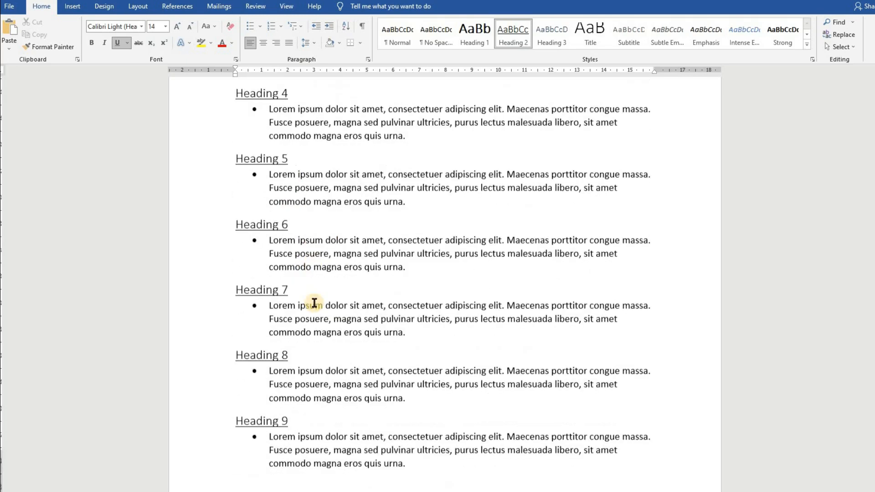
{"action": "scroll", "coordinate": [312, 305], "scroll_direction": "up", "scroll_amount": 5}
{"action": "scroll", "coordinate": [315, 309], "scroll_direction": "up", "scroll_amount": 8}
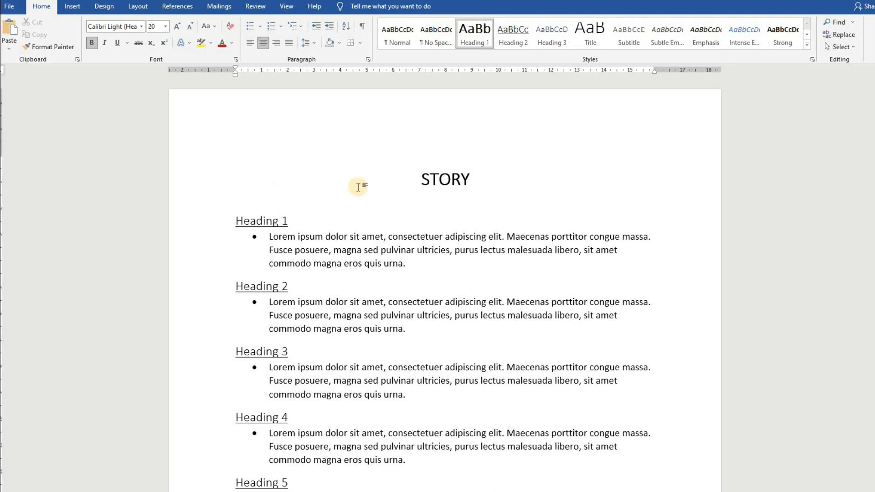
{"action": "scroll", "coordinate": [386, 224], "scroll_direction": "down", "scroll_amount": 6}
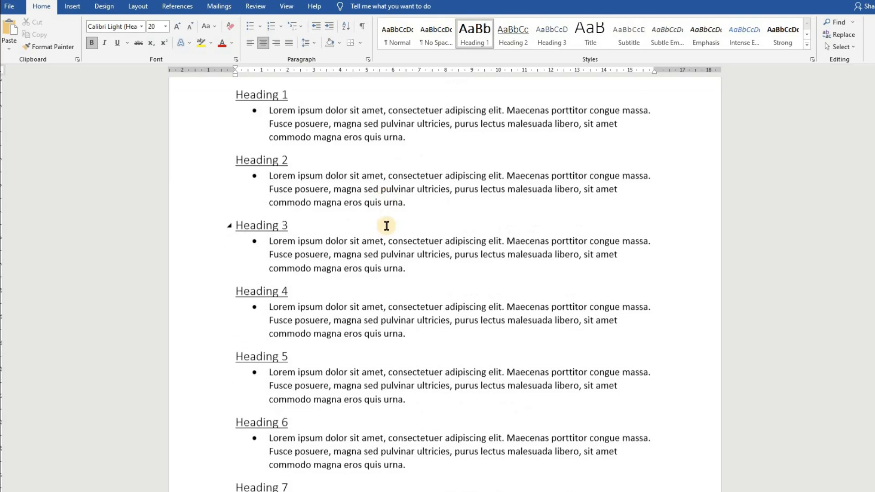
Insert blank lines above the STORY title until the title starts on the second page.
{"action": "scroll", "coordinate": [387, 225], "scroll_direction": "up", "scroll_amount": 6}
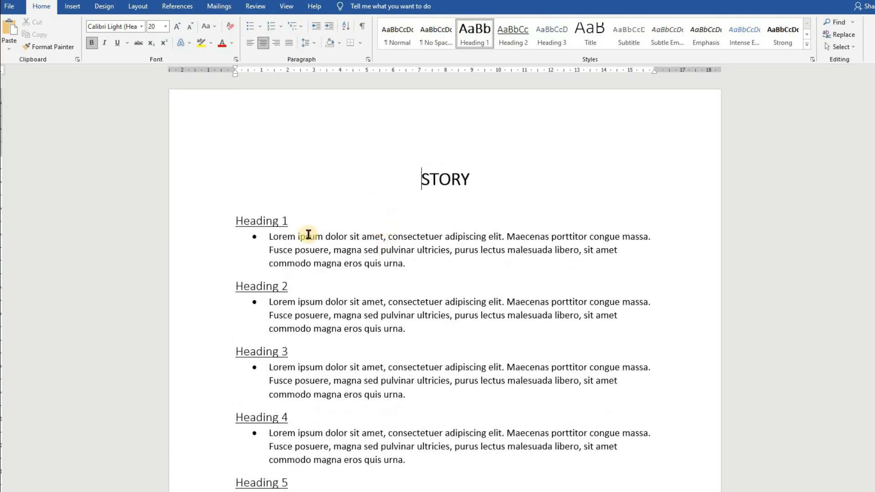
{"action": "scroll", "coordinate": [350, 233], "scroll_direction": "down", "scroll_amount": 3}
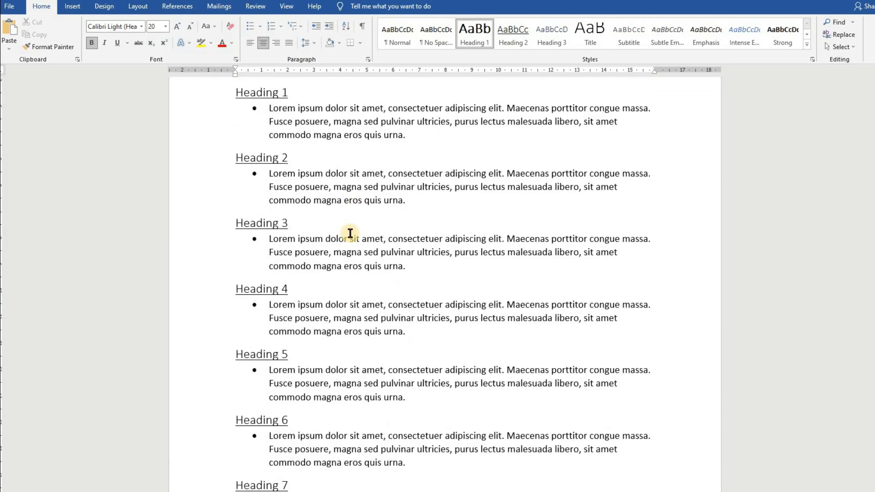
{"action": "scroll", "coordinate": [350, 233], "scroll_direction": "up", "scroll_amount": 3}
{"action": "scroll", "coordinate": [350, 233], "scroll_direction": "down", "scroll_amount": 4}
{"action": "scroll", "coordinate": [350, 234], "scroll_direction": "up", "scroll_amount": 4}
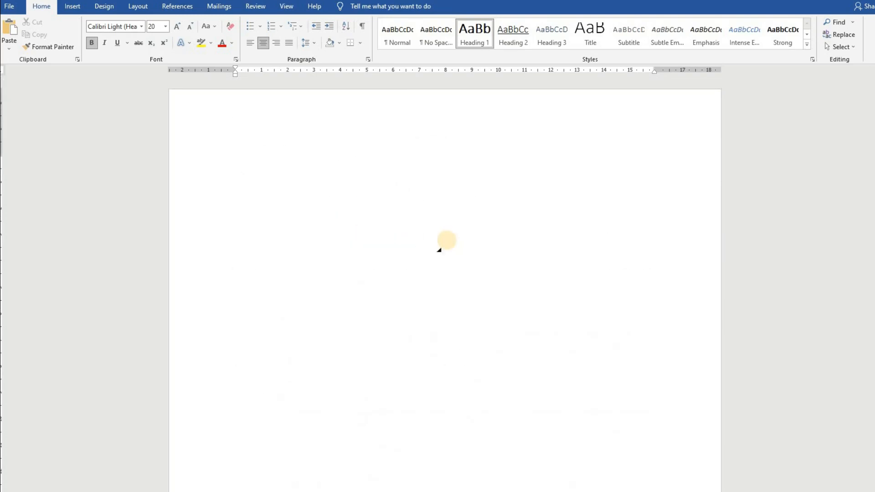
{"action": "key", "text": "Return"}
{"action": "key", "text": "Return"}
{"action": "key", "text": "Return"}
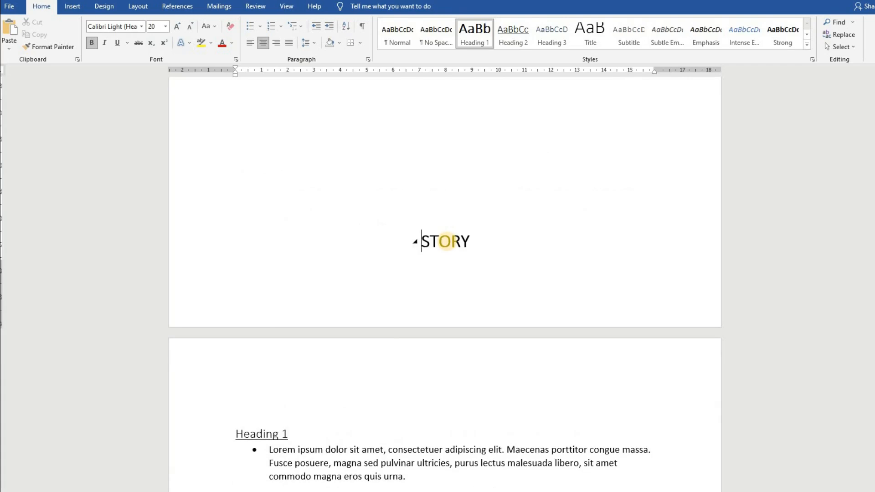
{"action": "key", "text": "ctrl+Return"}
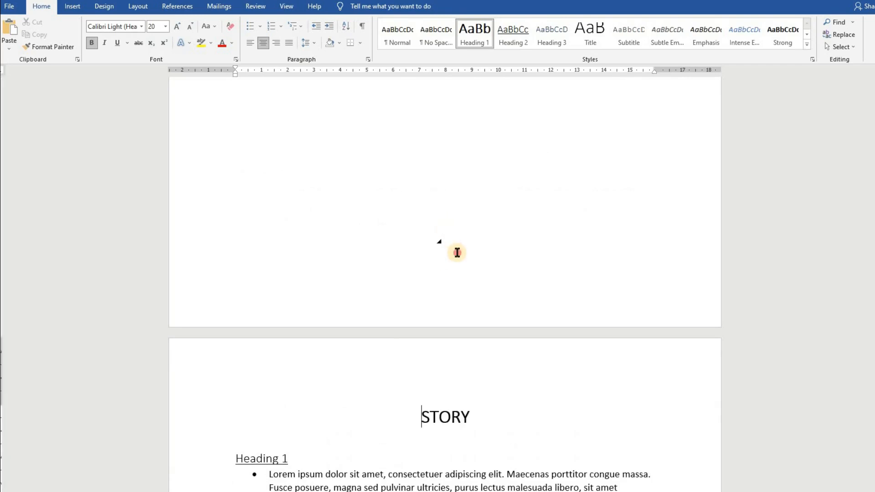
Select all the blank lines above the STORY title and apply the Normal style to them.
{"action": "scroll", "coordinate": [460, 259], "scroll_direction": "up", "scroll_amount": 3}
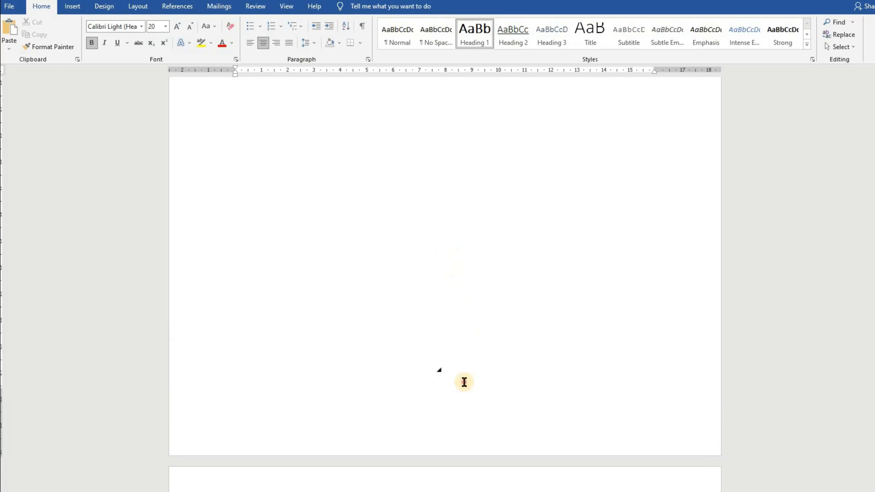
{"action": "right_click", "coordinate": [450, 144]}
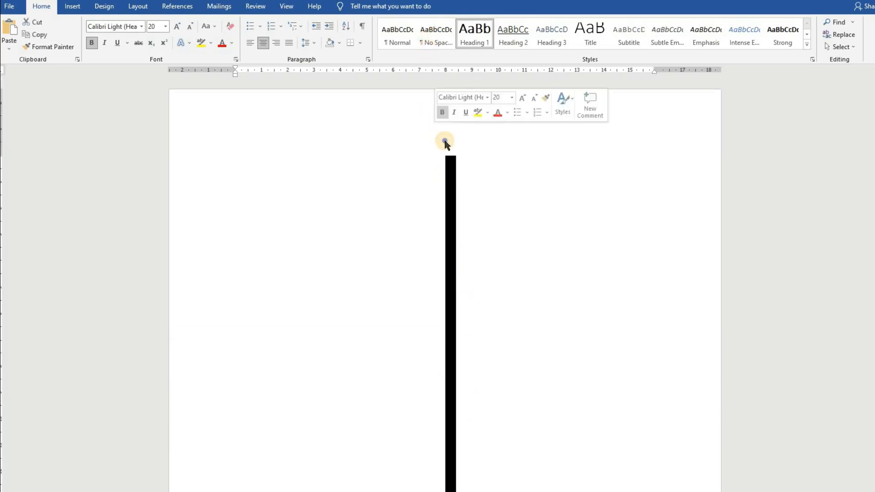
{"action": "right_click", "coordinate": [449, 177]}
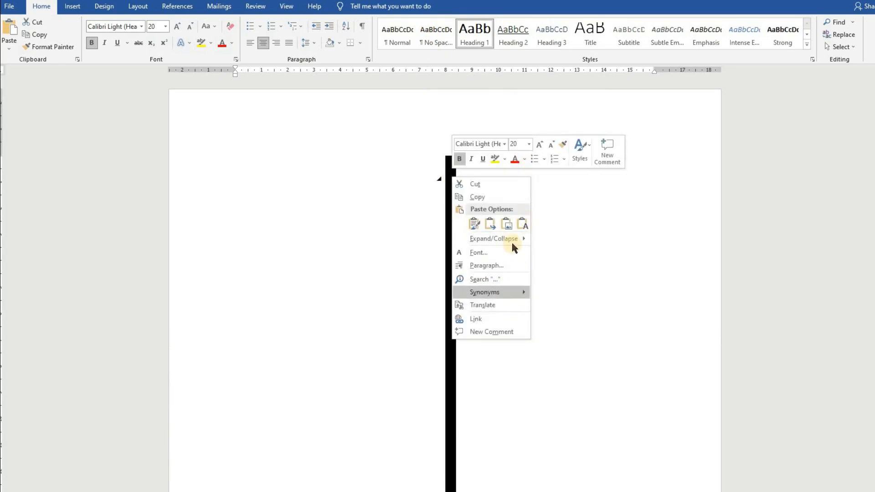
{"action": "right_click", "coordinate": [449, 167]}
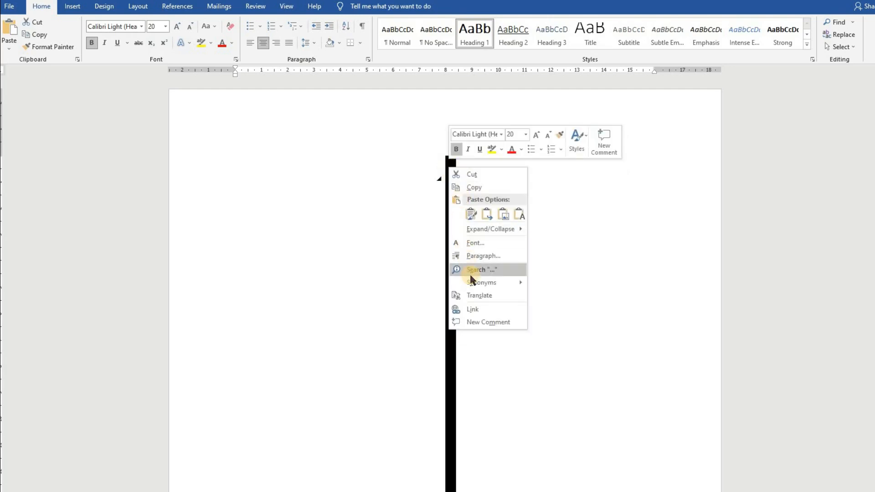
{"action": "left_click", "coordinate": [561, 149]}
{"action": "left_click", "coordinate": [577, 143]}
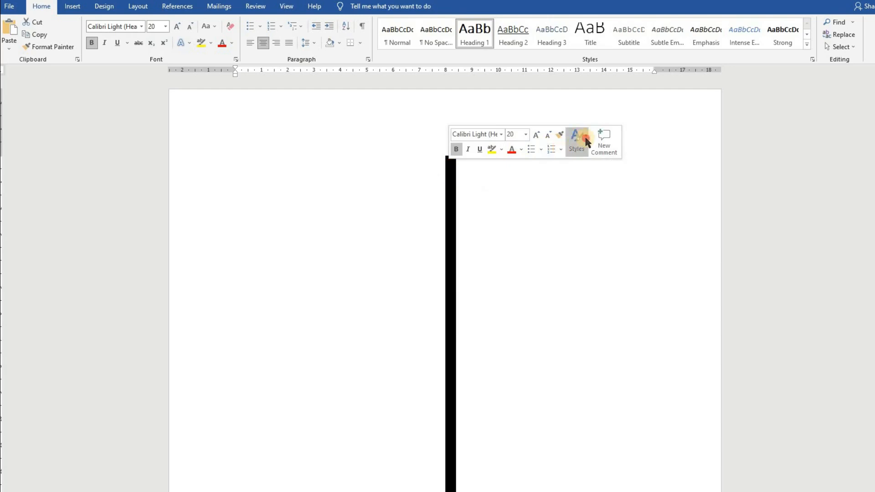
{"action": "left_click", "coordinate": [597, 326]}
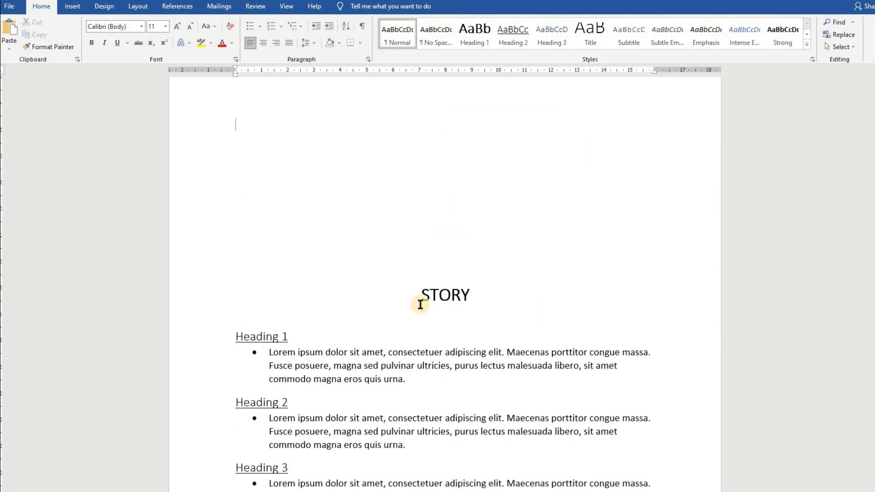
Add more Normal-style blank lines above the STORY title to push it back onto the second page.
{"action": "left_click", "coordinate": [416, 231]}
{"action": "key", "text": "Return"}
{"action": "scroll", "coordinate": [424, 233], "scroll_direction": "down", "scroll_amount": 2}
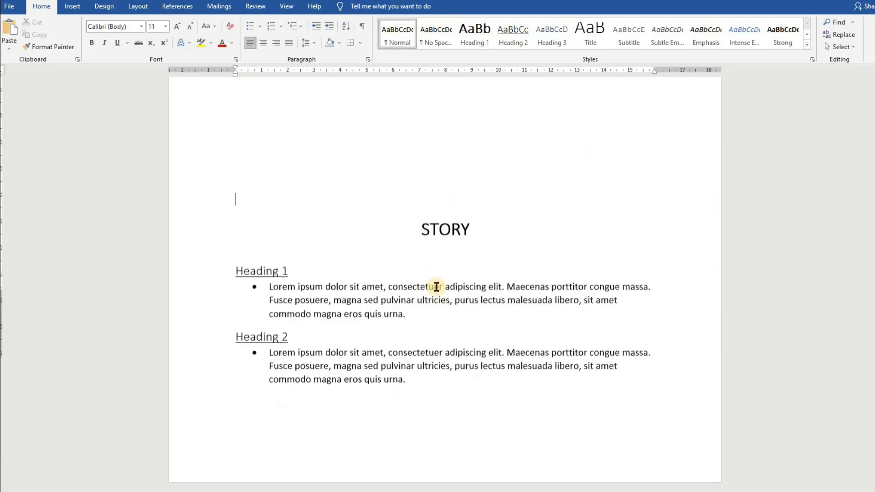
{"action": "scroll", "coordinate": [437, 287], "scroll_direction": "down", "scroll_amount": 3}
{"action": "key", "text": "Return"}
{"action": "key", "text": "Return"}
{"action": "key", "text": "Return"}
{"action": "key", "text": "Return"}
{"action": "key", "text": "Return"}
{"action": "key", "text": "Return"}
{"action": "key", "text": "Return"}
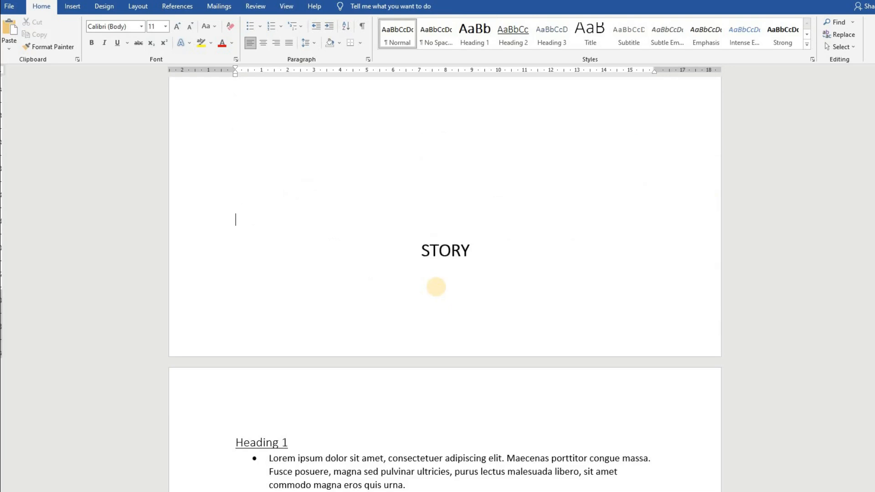
{"action": "key", "text": "Return"}
{"action": "key", "text": "Return"}
{"action": "key", "text": "Return"}
{"action": "key", "text": "Return"}
{"action": "key", "text": "Return"}
{"action": "key", "text": "Return"}
{"action": "key", "text": "Return"}
{"action": "key", "text": "Return"}
{"action": "key", "text": "Return"}
{"action": "key", "text": "Return"}
{"action": "key", "text": "Return"}
{"action": "key", "text": "Return"}
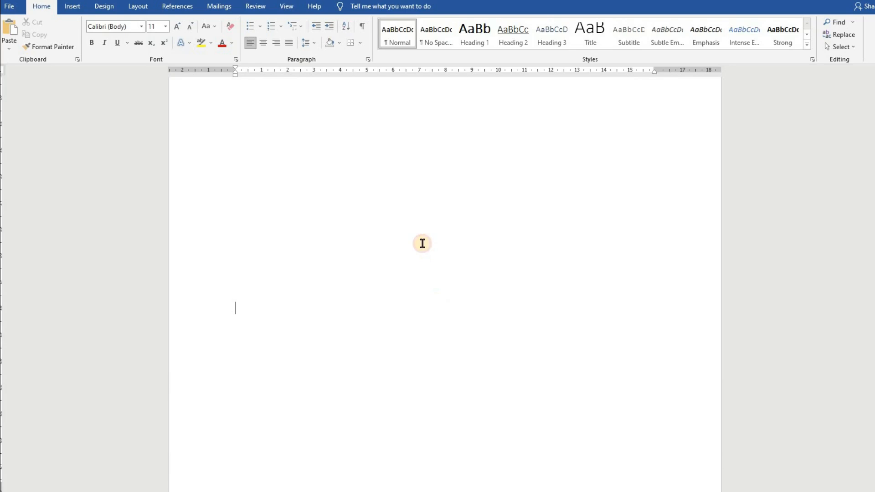
Insert the Automatic Table 1 table of contents at the start of the blank first page.
{"action": "scroll", "coordinate": [318, 153], "scroll_direction": "up", "scroll_amount": 1}
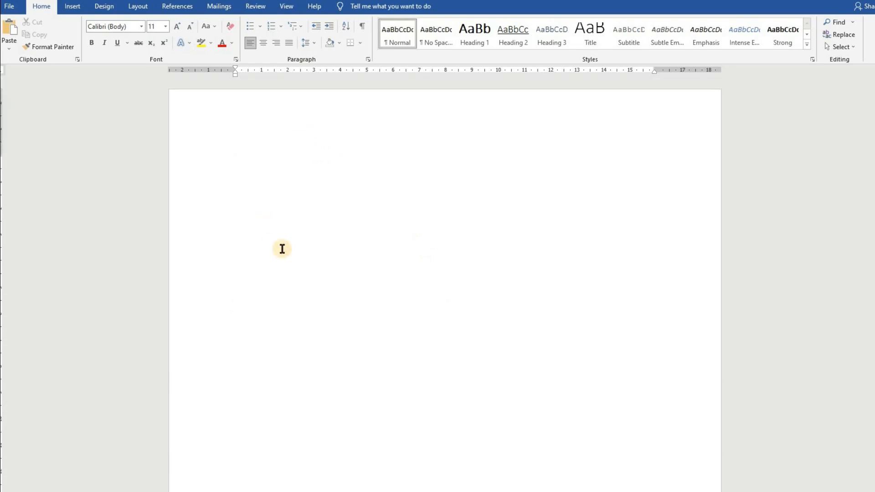
{"action": "scroll", "coordinate": [285, 272], "scroll_direction": "down", "scroll_amount": 5}
{"action": "scroll", "coordinate": [308, 260], "scroll_direction": "down", "scroll_amount": 20}
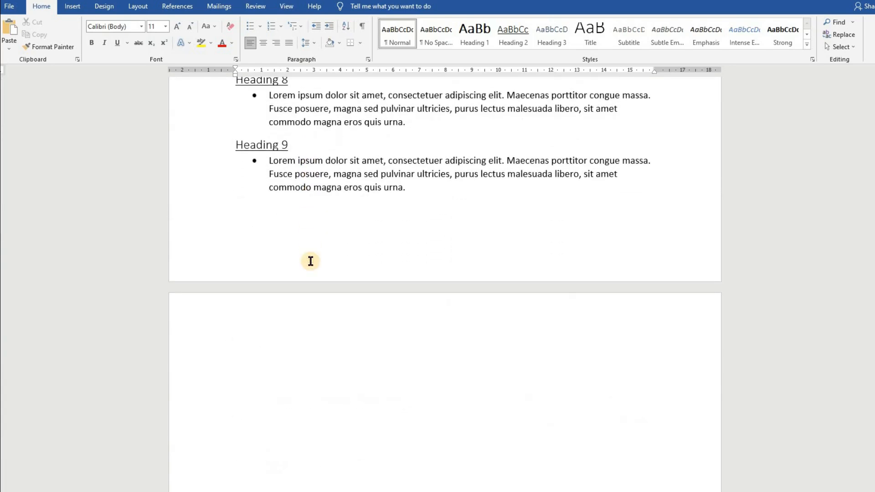
{"action": "scroll", "coordinate": [310, 260], "scroll_direction": "up", "scroll_amount": 7}
{"action": "scroll", "coordinate": [310, 261], "scroll_direction": "up", "scroll_amount": 10}
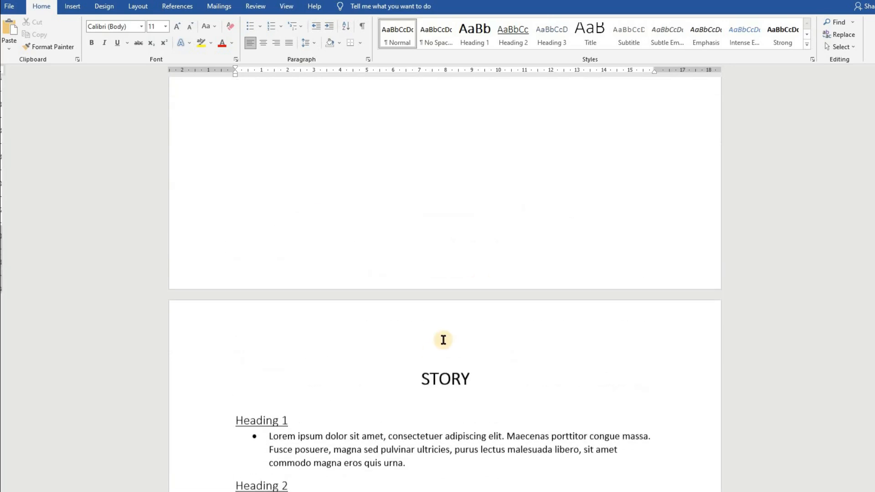
{"action": "scroll", "coordinate": [421, 329], "scroll_direction": "up", "scroll_amount": 10}
{"action": "left_click", "coordinate": [296, 144]}
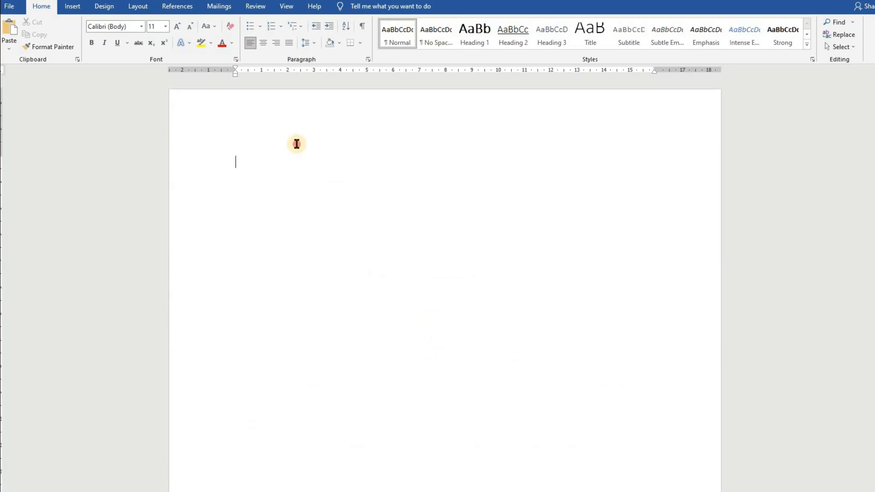
{"action": "left_click", "coordinate": [167, 6]}
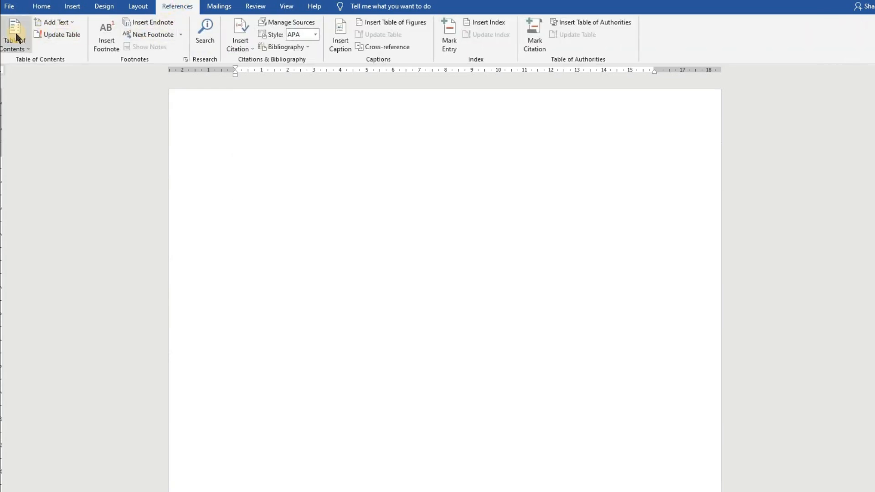
{"action": "left_click", "coordinate": [16, 38]}
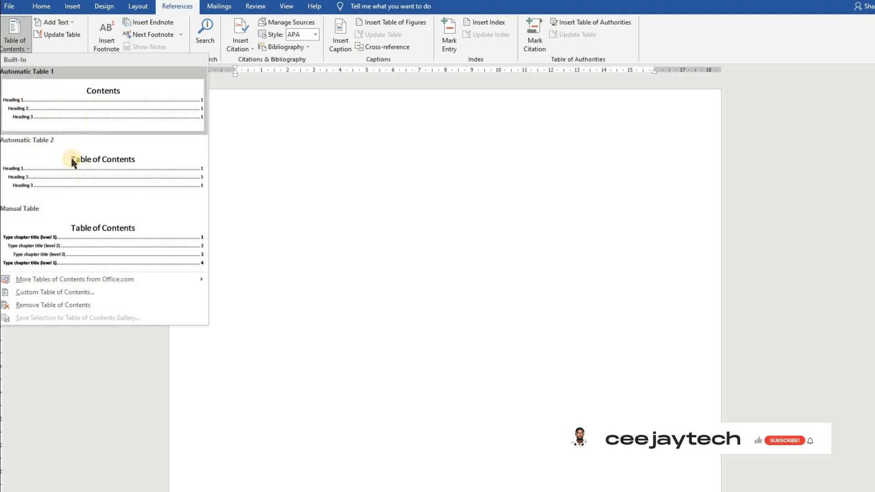
{"action": "left_click", "coordinate": [111, 108]}
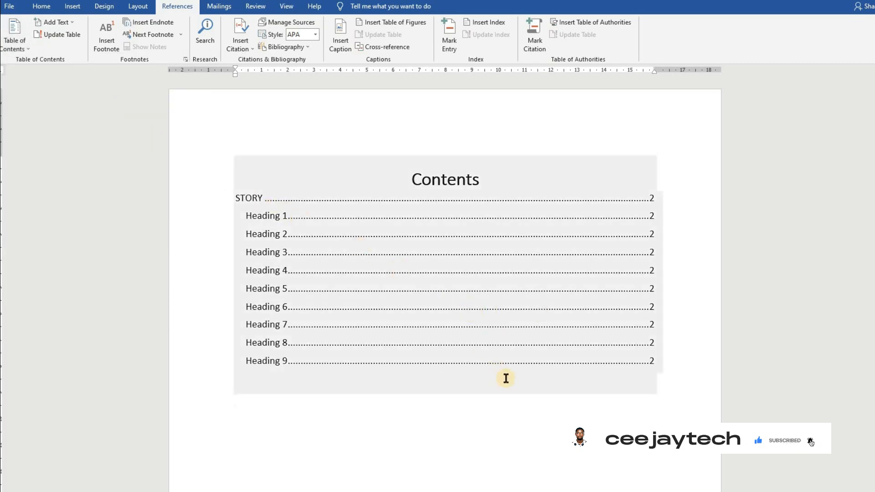
Delete the surplus blank lines directly above the STORY title so it sits at the top of the second page.
{"action": "scroll", "coordinate": [508, 381], "scroll_direction": "down", "scroll_amount": 3}
{"action": "scroll", "coordinate": [509, 381], "scroll_direction": "up", "scroll_amount": 3}
{"action": "scroll", "coordinate": [494, 297], "scroll_direction": "down", "scroll_amount": 10}
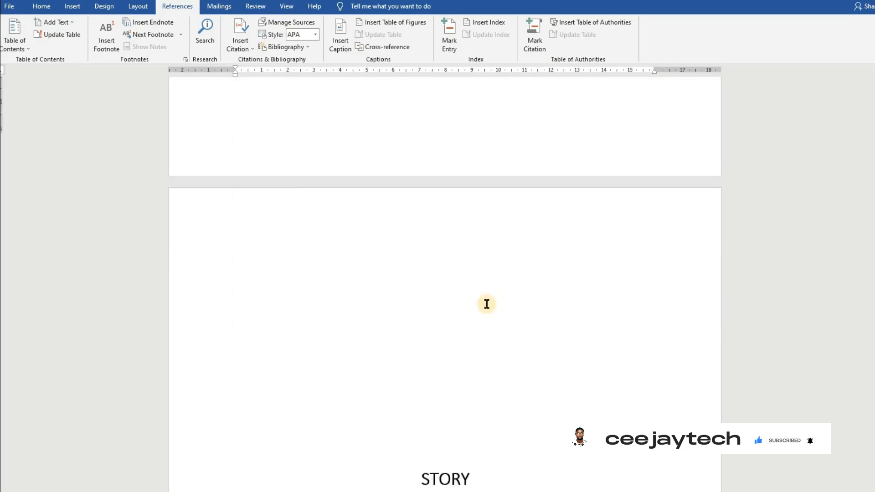
{"action": "scroll", "coordinate": [391, 434], "scroll_direction": "down", "scroll_amount": 4}
{"action": "scroll", "coordinate": [399, 303], "scroll_direction": "up", "scroll_amount": 1}
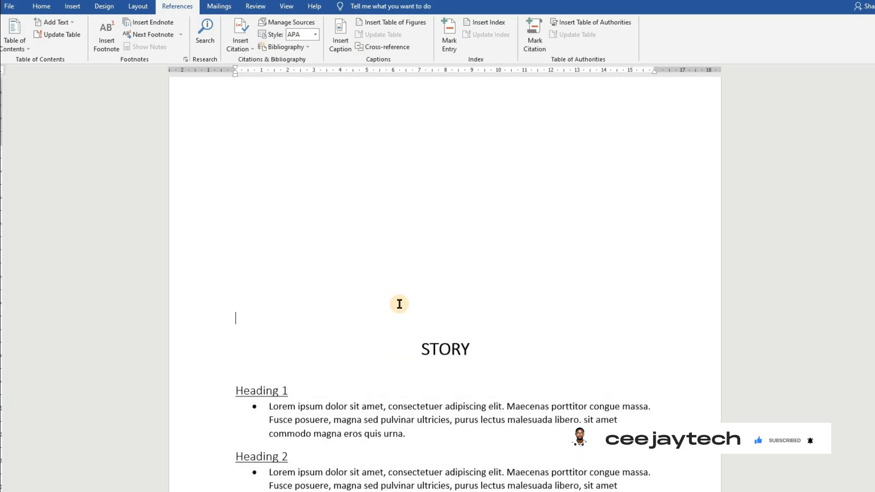
{"action": "left_click", "coordinate": [399, 304]}
{"action": "key", "text": "BackSpace"}
{"action": "key", "text": "BackSpace"}
{"action": "key", "text": "BackSpace"}
{"action": "key", "text": "BackSpace"}
{"action": "key", "text": "BackSpace"}
{"action": "key", "text": "BackSpace"}
{"action": "key", "text": "BackSpace"}
{"action": "key", "text": "BackSpace"}
{"action": "key", "text": "BackSpace"}
{"action": "key", "text": "BackSpace"}
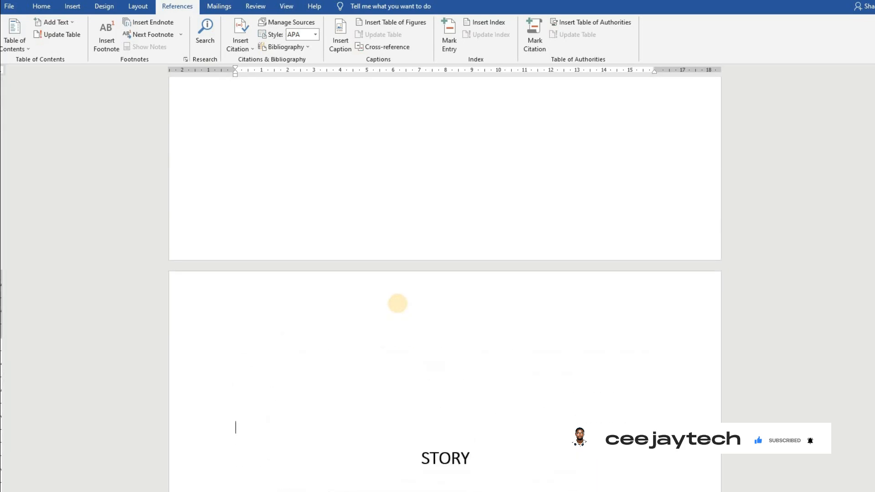
{"action": "key", "text": "BackSpace"}
{"action": "key", "text": "BackSpace"}
{"action": "key", "text": "BackSpace"}
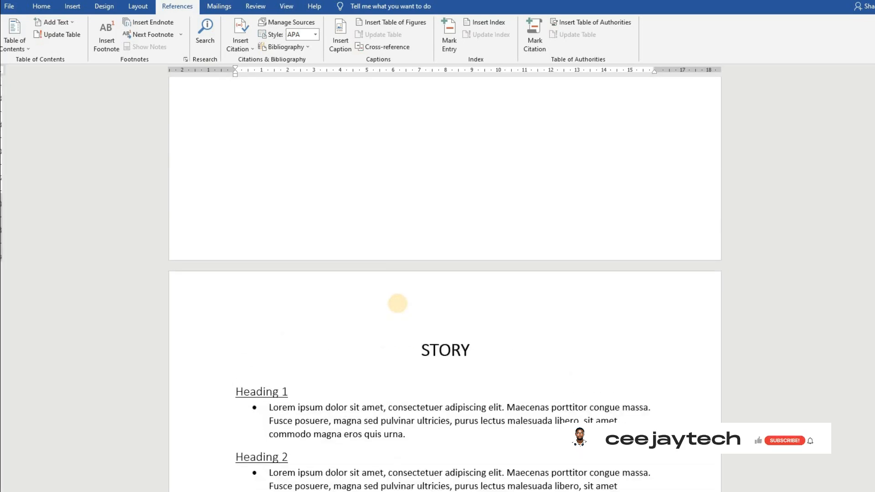
Change the heading of the contents table to "Table of Contents".
{"action": "scroll", "coordinate": [418, 347], "scroll_direction": "up", "scroll_amount": 8}
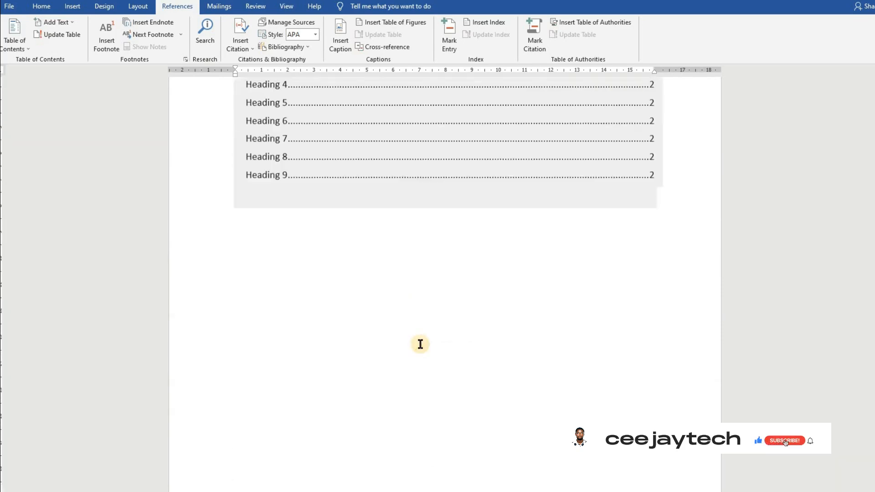
{"action": "scroll", "coordinate": [340, 237], "scroll_direction": "up", "scroll_amount": 4}
{"action": "left_click", "coordinate": [451, 186]}
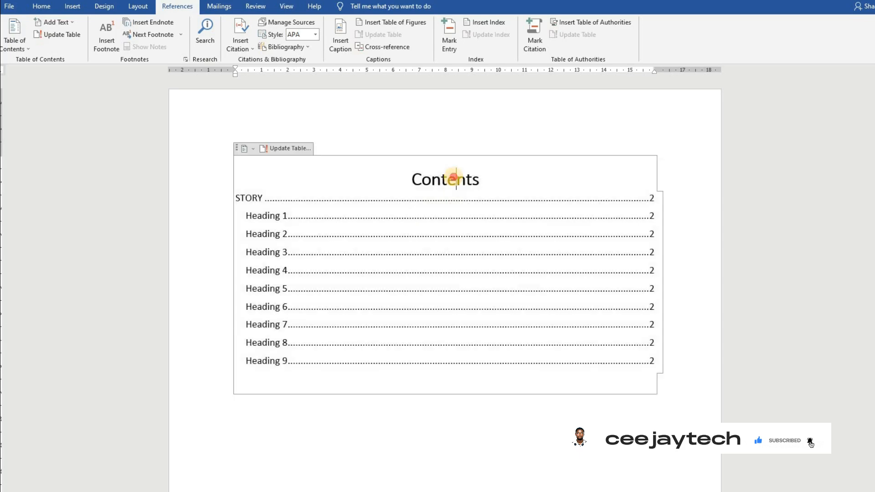
{"action": "double_click", "coordinate": [455, 179]}
{"action": "left_click", "coordinate": [413, 182]}
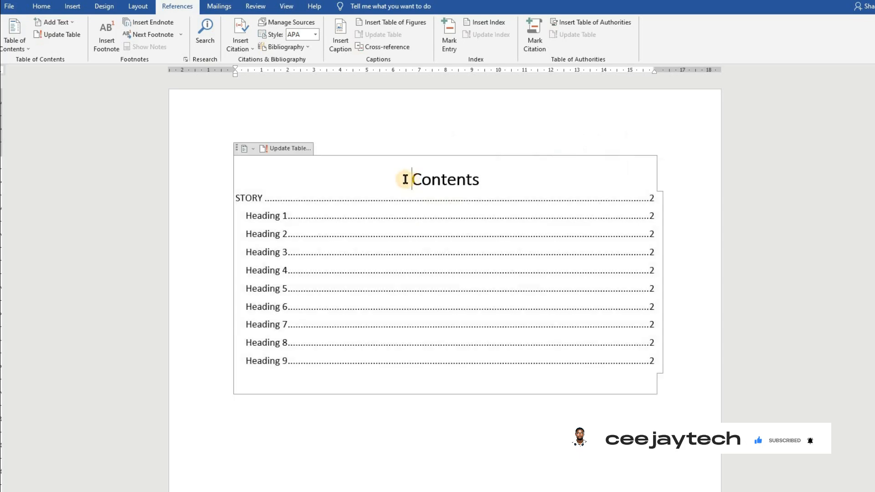
{"action": "type", "text": "Tab"}
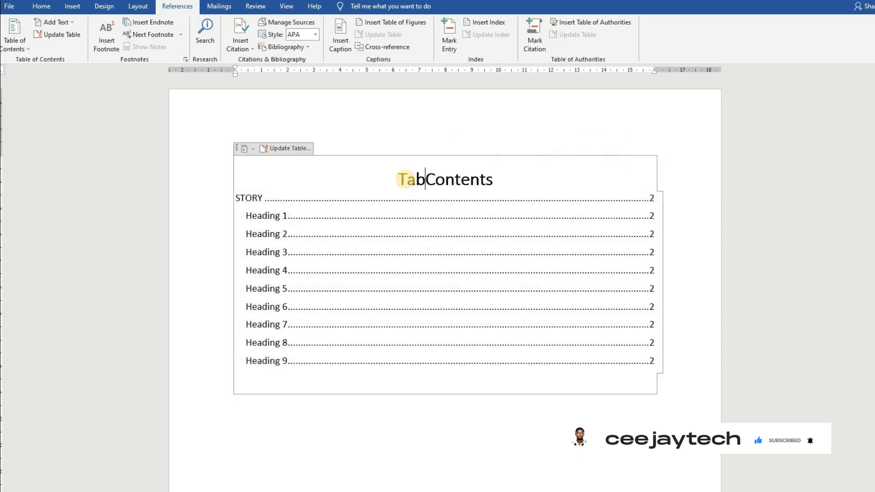
{"action": "type", "text": "lConte"}
{"action": "key", "text": "BackSpace"}
{"action": "type", "text": "e of"}
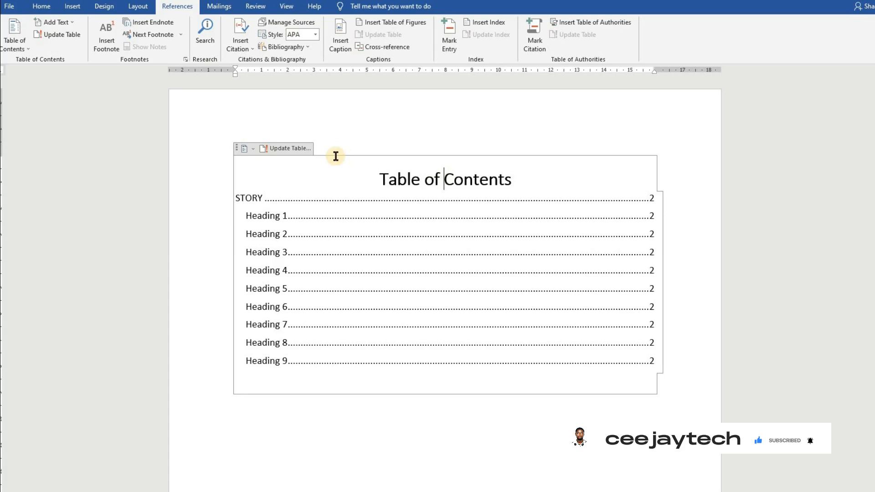
Update the entire table of contents, including its entries and page numbers.
{"action": "left_click", "coordinate": [292, 148]}
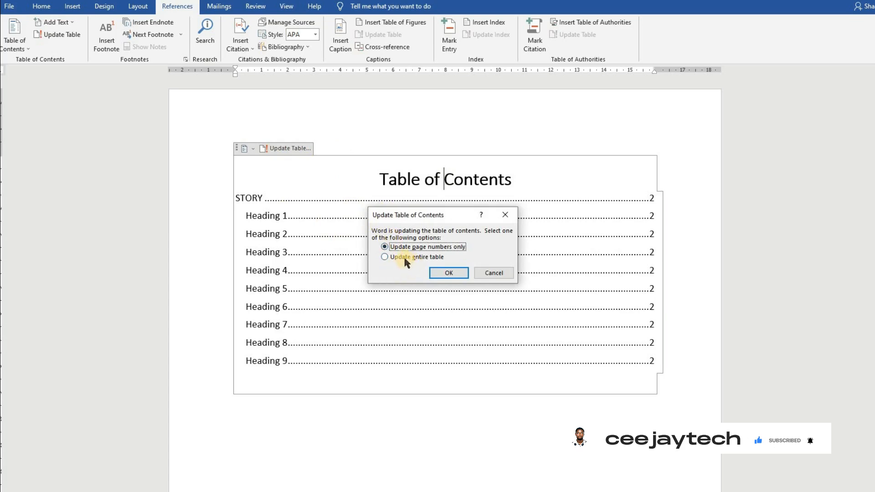
{"action": "left_click", "coordinate": [405, 258]}
{"action": "left_click", "coordinate": [437, 273]}
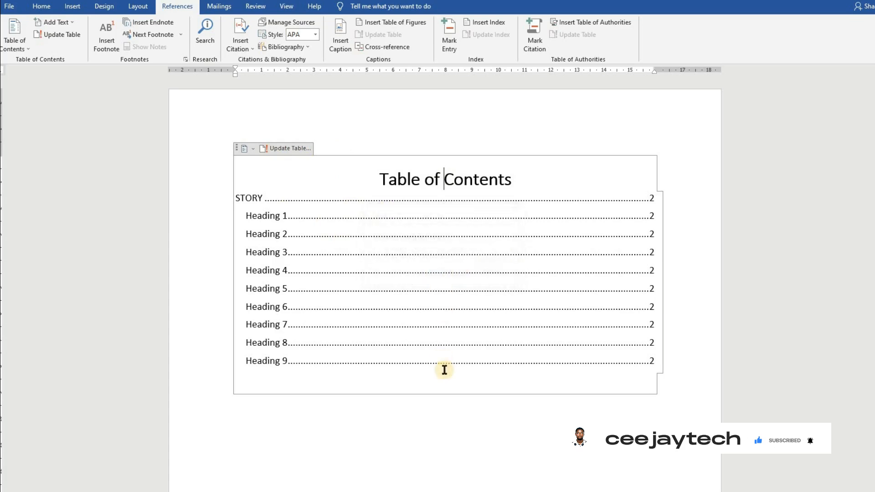
Review the document from the table of contents through the "Heading 9" section.
{"action": "left_click", "coordinate": [461, 463]}
{"action": "scroll", "coordinate": [398, 422], "scroll_direction": "down", "scroll_amount": 3}
{"action": "scroll", "coordinate": [398, 422], "scroll_direction": "up", "scroll_amount": 3}
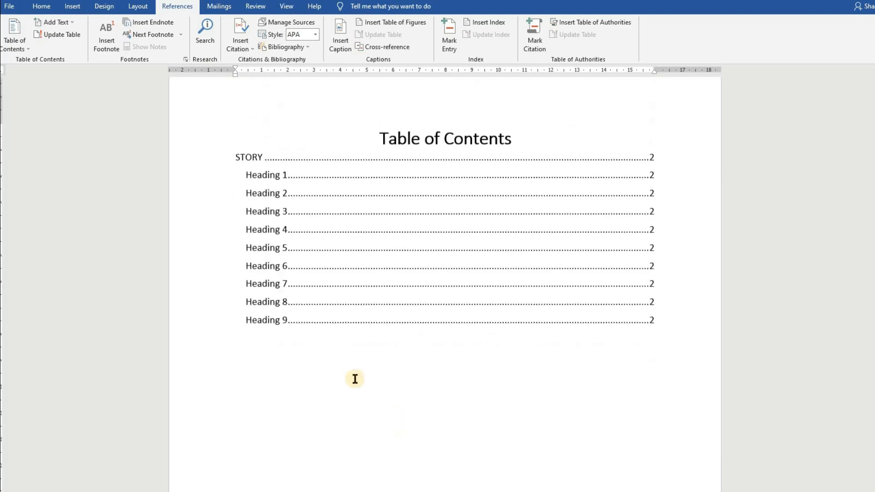
{"action": "scroll", "coordinate": [607, 302], "scroll_direction": "down", "scroll_amount": 20}
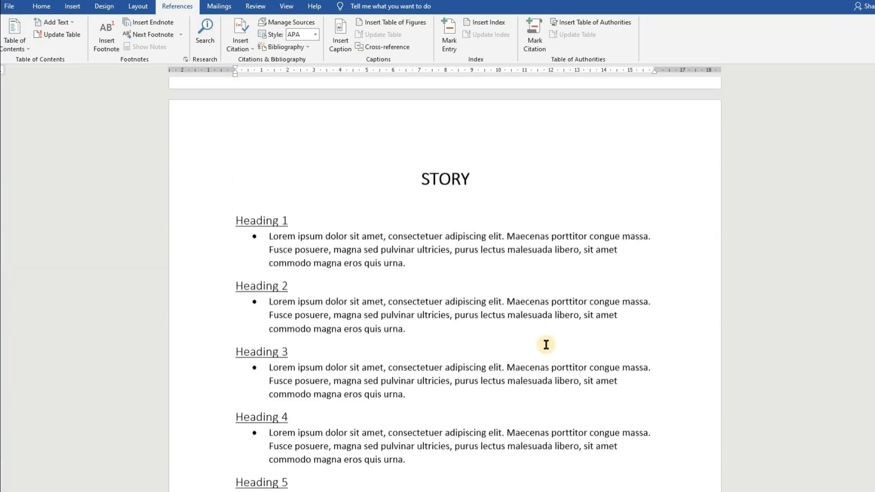
{"action": "scroll", "coordinate": [318, 247], "scroll_direction": "down", "scroll_amount": 4}
{"action": "scroll", "coordinate": [305, 168], "scroll_direction": "up", "scroll_amount": 3}
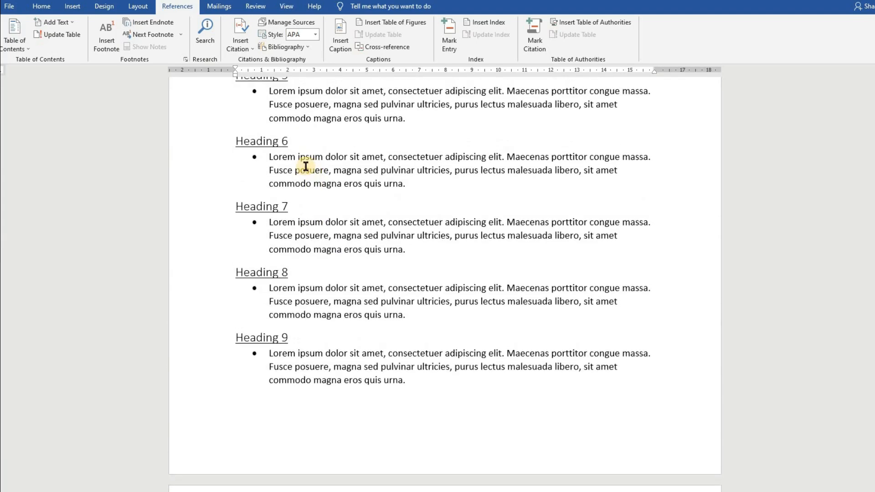
Insert blank lines after the Heading 5 paragraph until Heading 6 and the sections below it move onto the following page.
{"action": "left_click", "coordinate": [428, 118]}
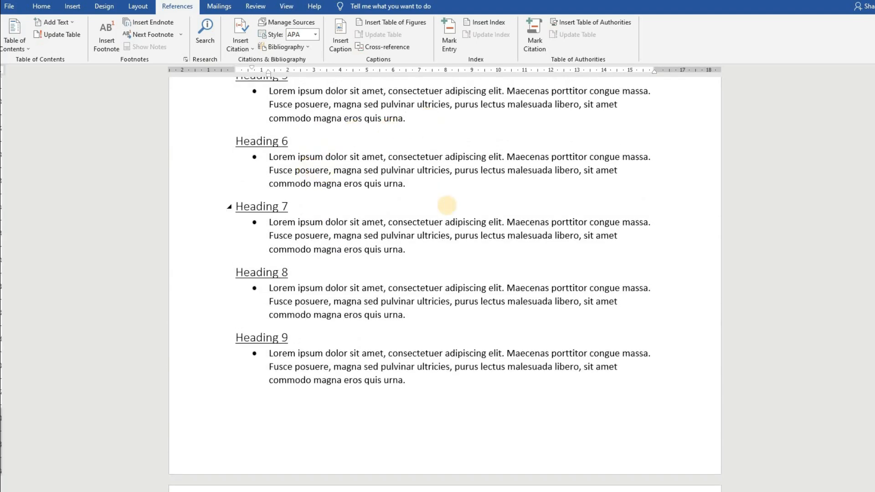
{"action": "key", "text": "Return"}
{"action": "key", "text": "Return"}
{"action": "key", "text": "Return"}
{"action": "key", "text": "Return"}
{"action": "key", "text": "Return"}
{"action": "key", "text": "Return"}
{"action": "key", "text": "Return"}
{"action": "key", "text": "Return"}
{"action": "key", "text": "Return"}
{"action": "key", "text": "Return"}
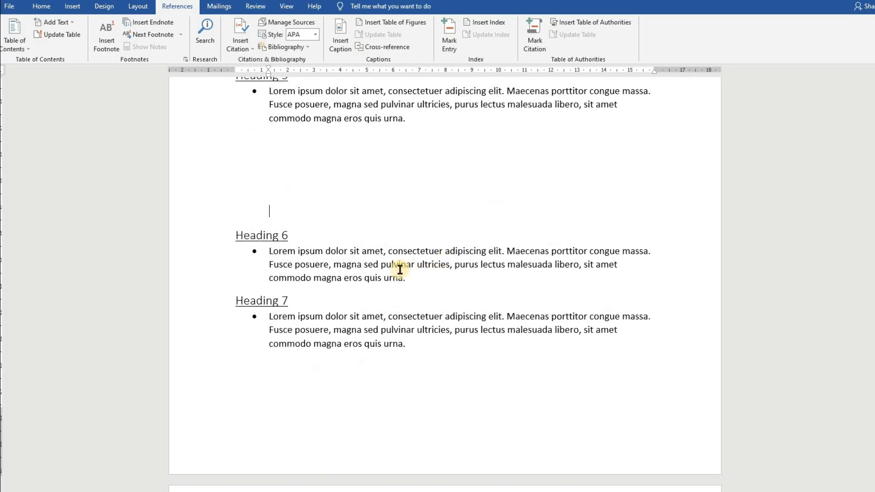
{"action": "key", "text": "Return"}
{"action": "key", "text": "Return"}
{"action": "key", "text": "Return"}
{"action": "key", "text": "Return"}
{"action": "key", "text": "Return"}
{"action": "key", "text": "Return"}
{"action": "key", "text": "Return"}
{"action": "key", "text": "Return"}
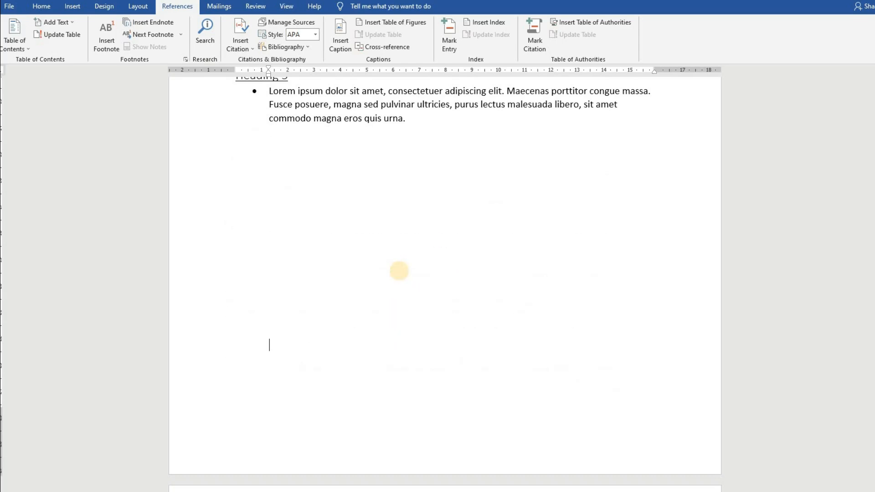
{"action": "scroll", "coordinate": [399, 270], "scroll_direction": "down", "scroll_amount": 8}
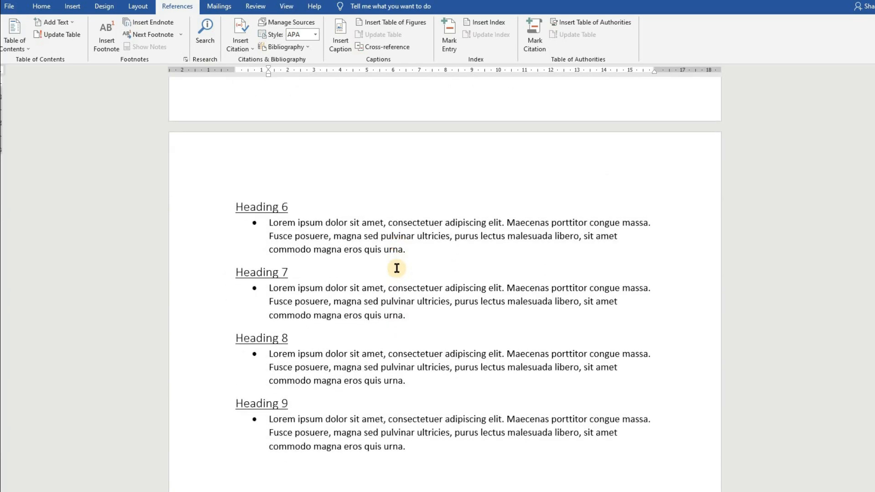
Update the table of contents with the page-numbers-only option and deselect the table.
{"action": "scroll", "coordinate": [397, 268], "scroll_direction": "up", "scroll_amount": 20}
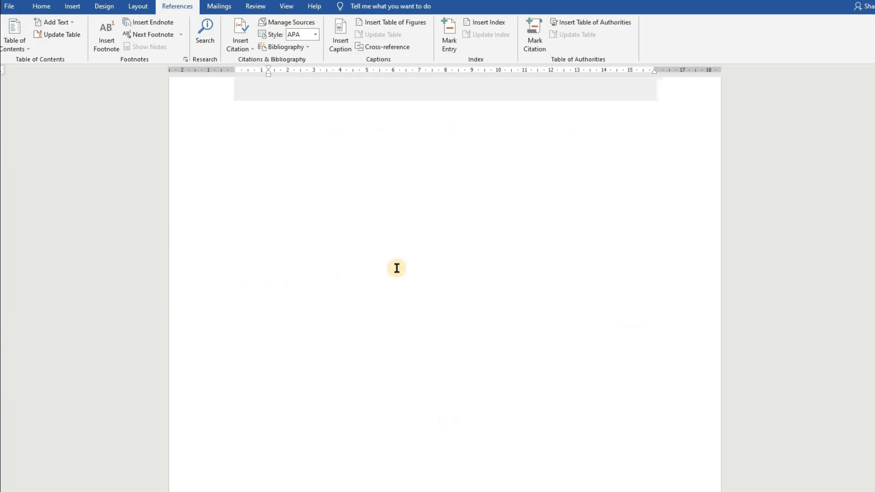
{"action": "scroll", "coordinate": [396, 267], "scroll_direction": "up", "scroll_amount": 7}
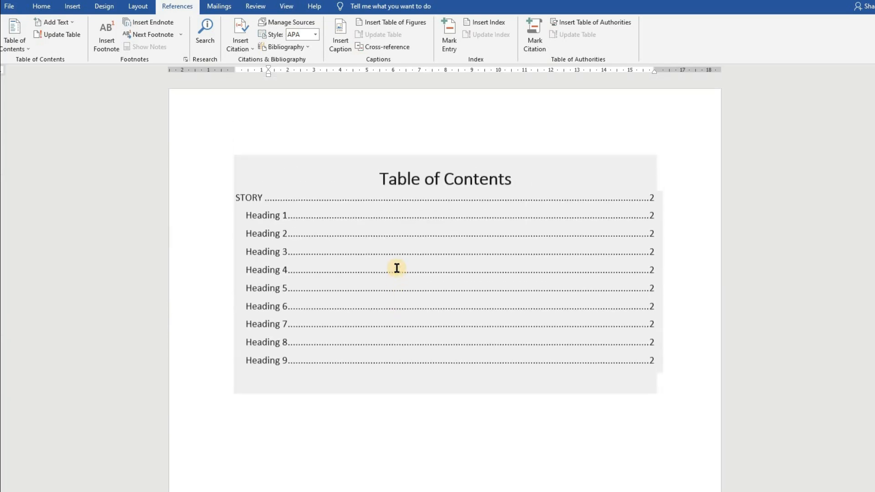
{"action": "left_click", "coordinate": [358, 212]}
{"action": "left_click", "coordinate": [273, 148]}
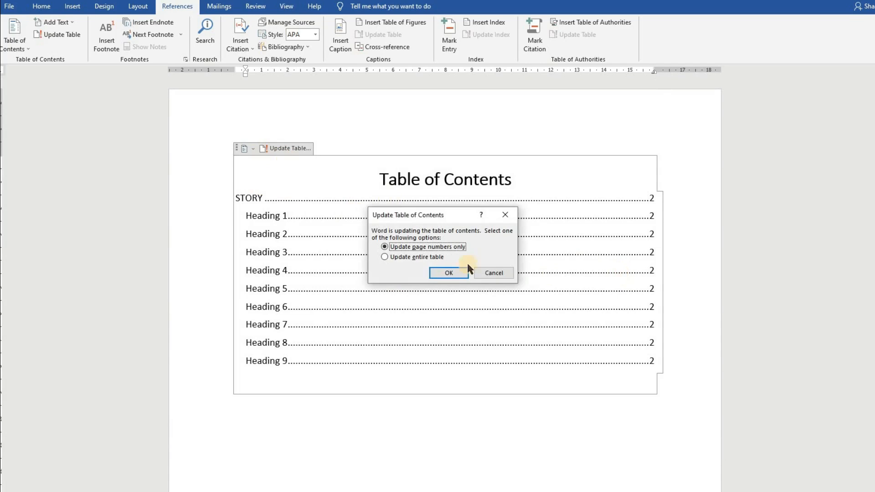
{"action": "left_click", "coordinate": [450, 273]}
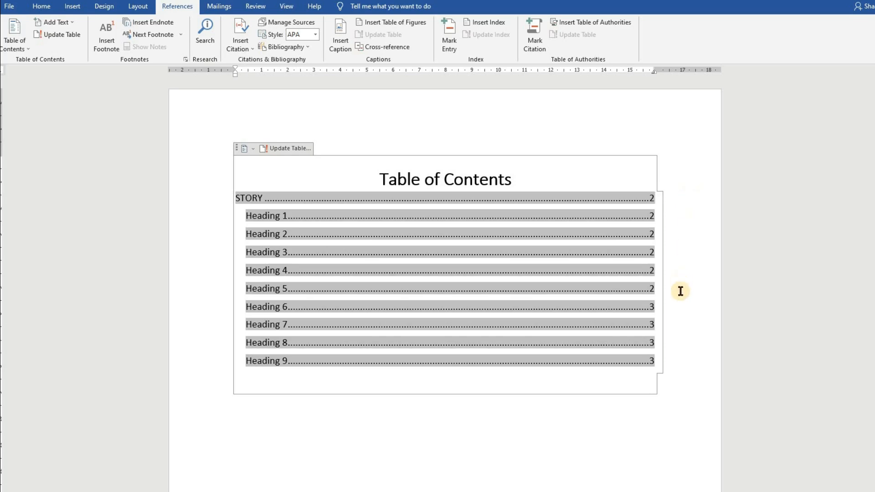
{"action": "left_click", "coordinate": [687, 428]}
{"action": "left_click", "coordinate": [650, 213]}
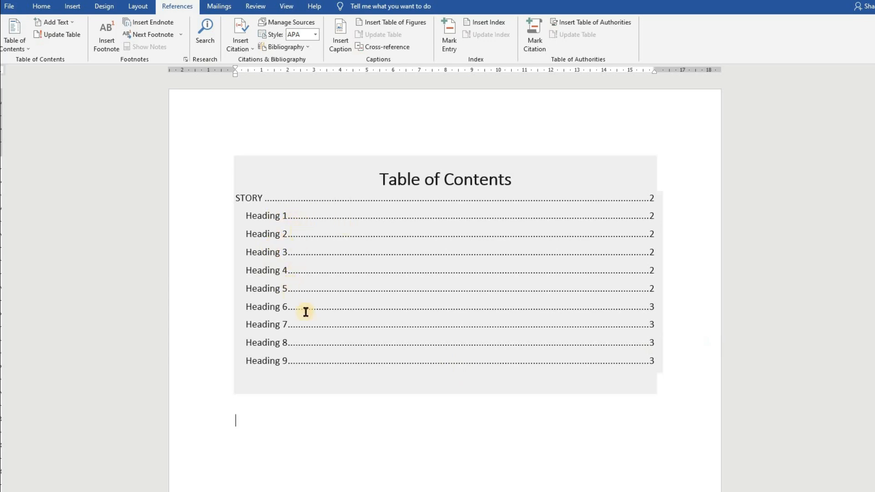
Examine which pages the STORY title and Headings 1 to 9 fall on and compare them with the table of contents.
{"action": "scroll", "coordinate": [385, 344], "scroll_direction": "down", "scroll_amount": 15}
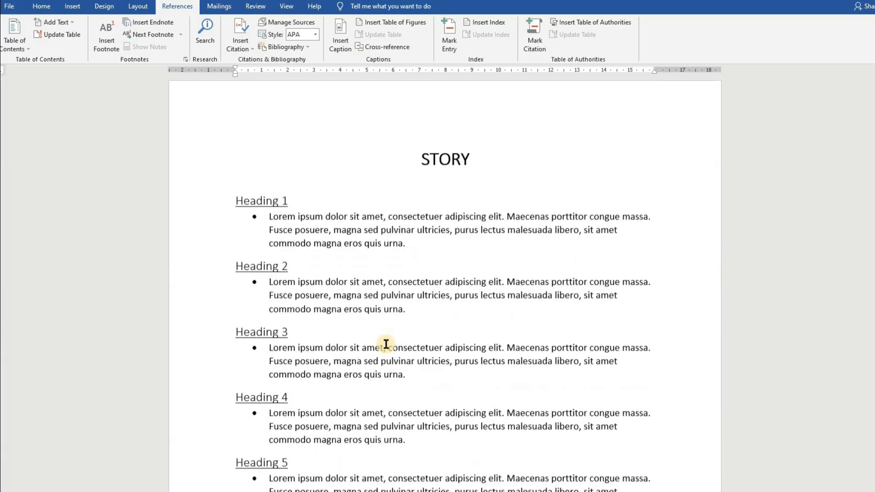
{"action": "scroll", "coordinate": [385, 344], "scroll_direction": "down", "scroll_amount": 8}
{"action": "scroll", "coordinate": [385, 344], "scroll_direction": "up", "scroll_amount": 2}
{"action": "scroll", "coordinate": [325, 313], "scroll_direction": "down", "scroll_amount": 8}
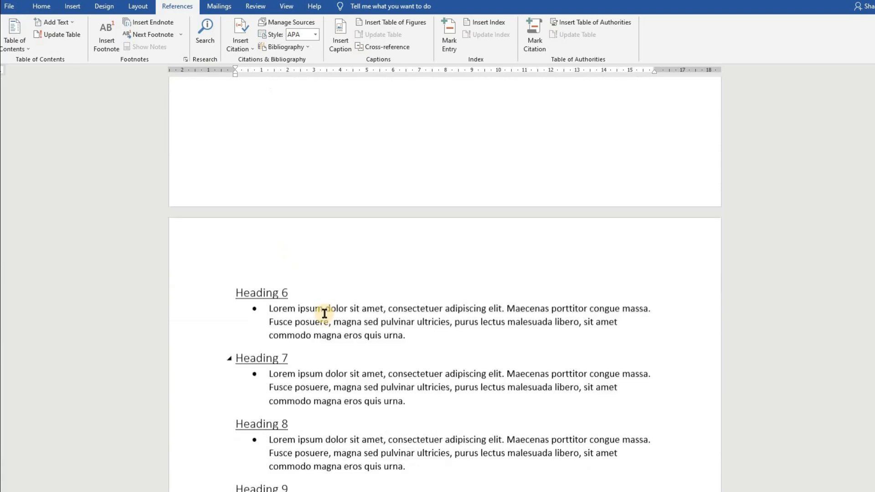
{"action": "scroll", "coordinate": [384, 352], "scroll_direction": "down", "scroll_amount": 10}
{"action": "scroll", "coordinate": [383, 353], "scroll_direction": "up", "scroll_amount": 5}
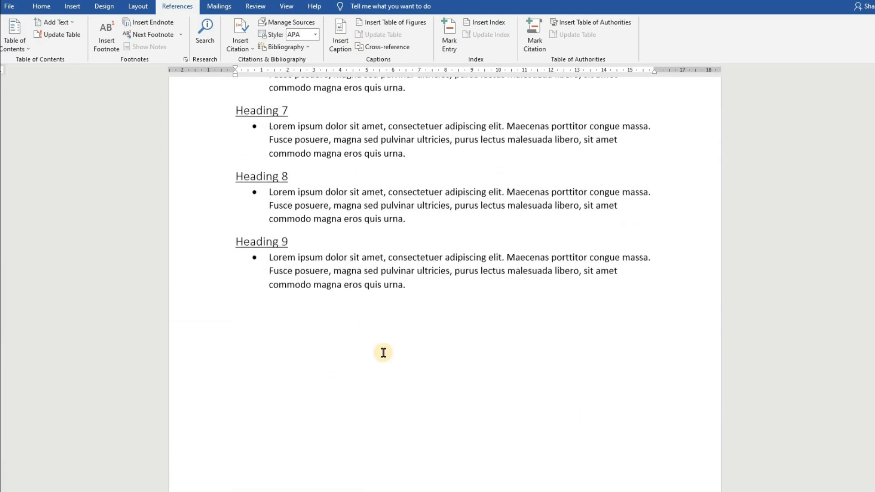
{"action": "scroll", "coordinate": [374, 352], "scroll_direction": "up", "scroll_amount": 3}
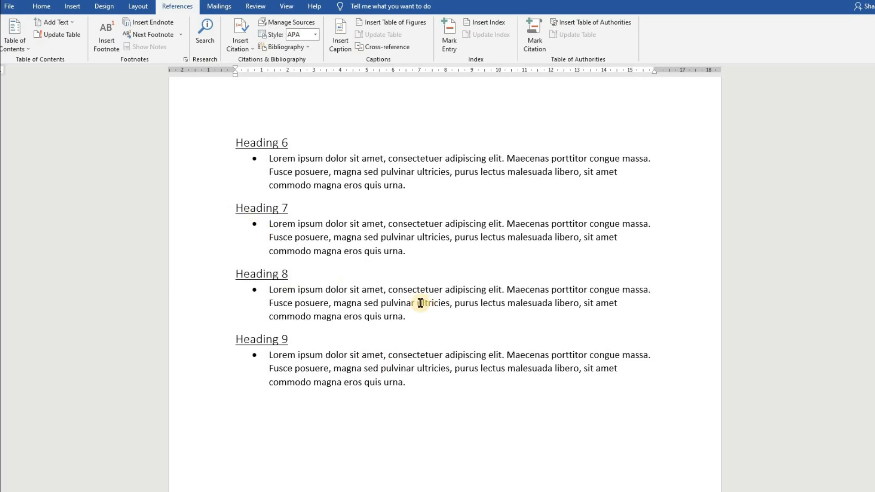
{"action": "scroll", "coordinate": [420, 303], "scroll_direction": "up", "scroll_amount": 20}
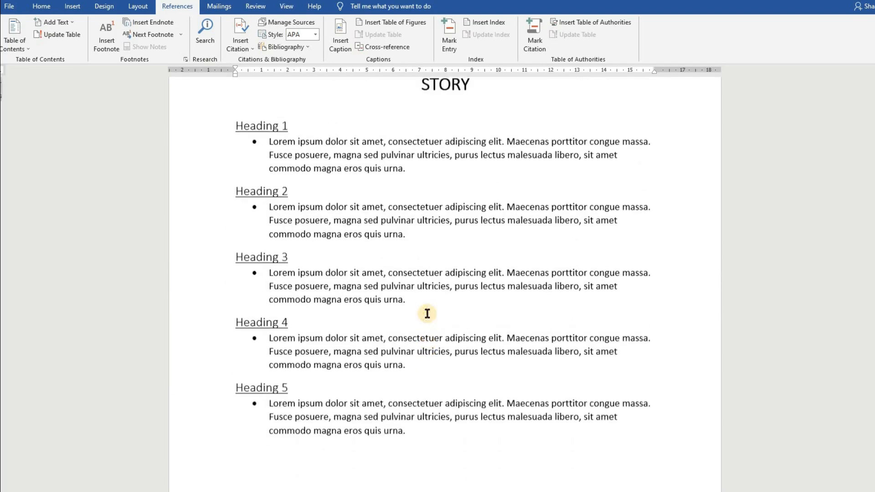
{"action": "scroll", "coordinate": [427, 314], "scroll_direction": "up", "scroll_amount": 5}
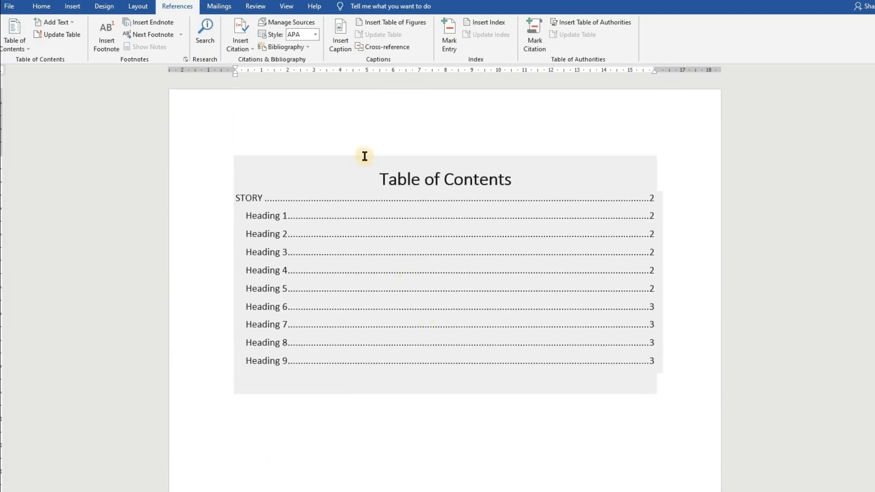